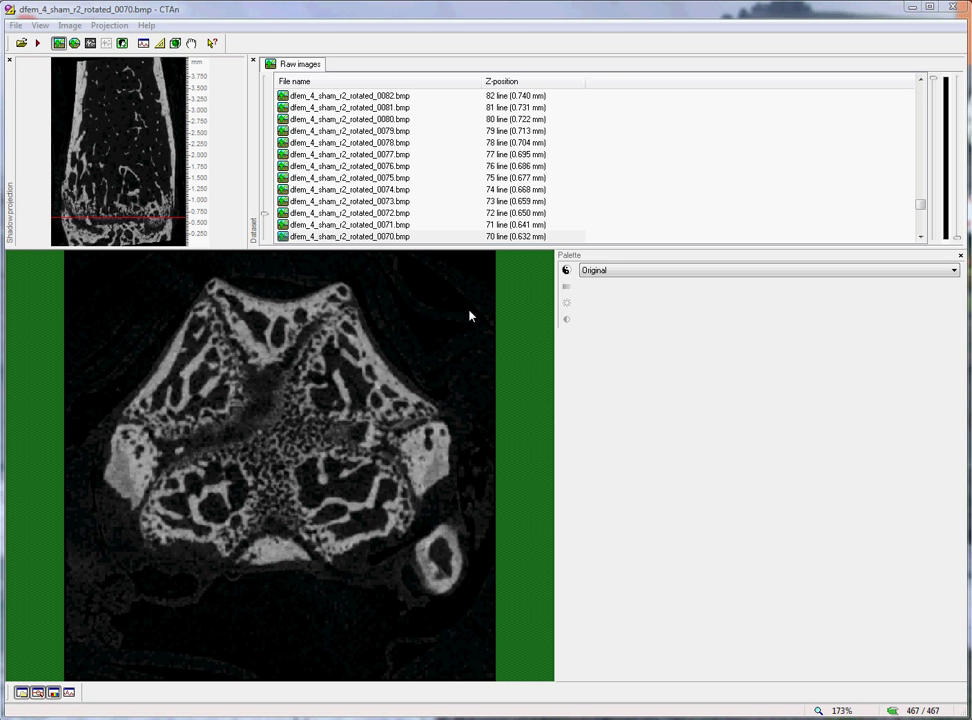
Step: Step down the femur cross-sections from slice 0141 through 0132, 0121 and 0096 to slice 0073
{"action": "left_click", "coordinate": [132, 190]}
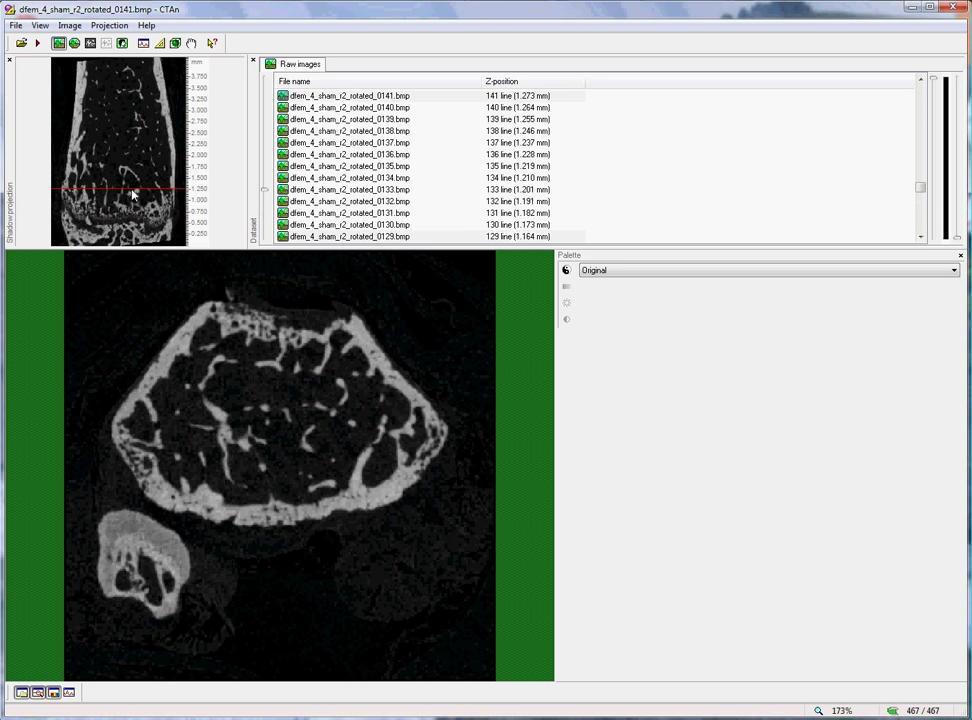
{"action": "left_click", "coordinate": [350, 203]}
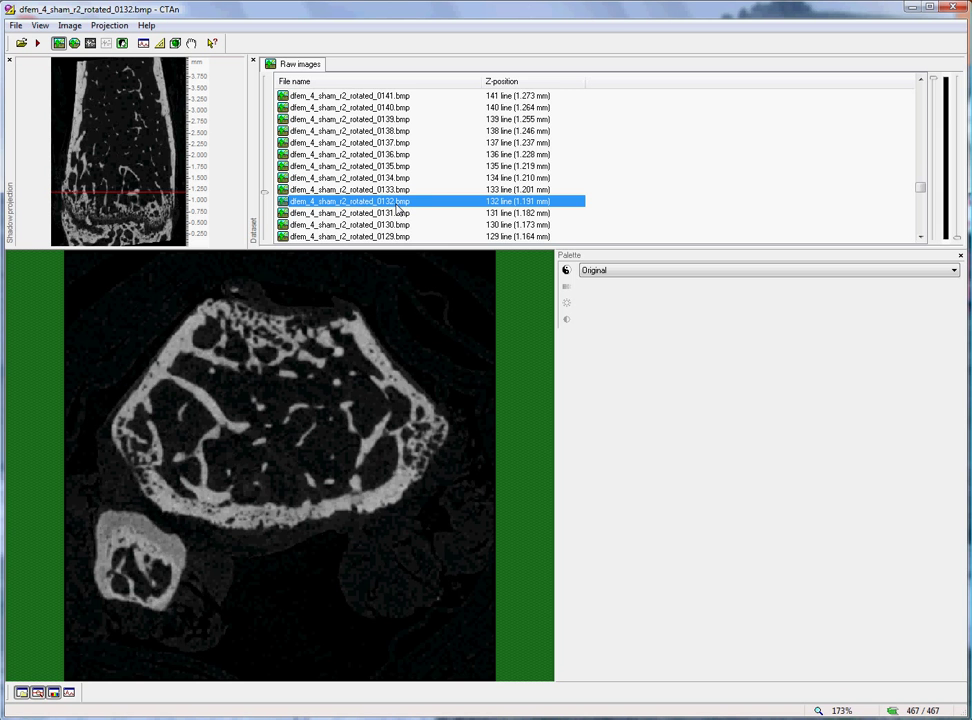
{"action": "key", "text": "Down"}
{"action": "key", "text": "Down"}
{"action": "key", "text": "Down"}
{"action": "key", "text": "Down"}
{"action": "key", "text": "Down"}
{"action": "key", "text": "Down"}
{"action": "key", "text": "Down"}
{"action": "key", "text": "Down"}
{"action": "key", "text": "Down"}
{"action": "key", "text": "Down"}
{"action": "key", "text": "Down"}
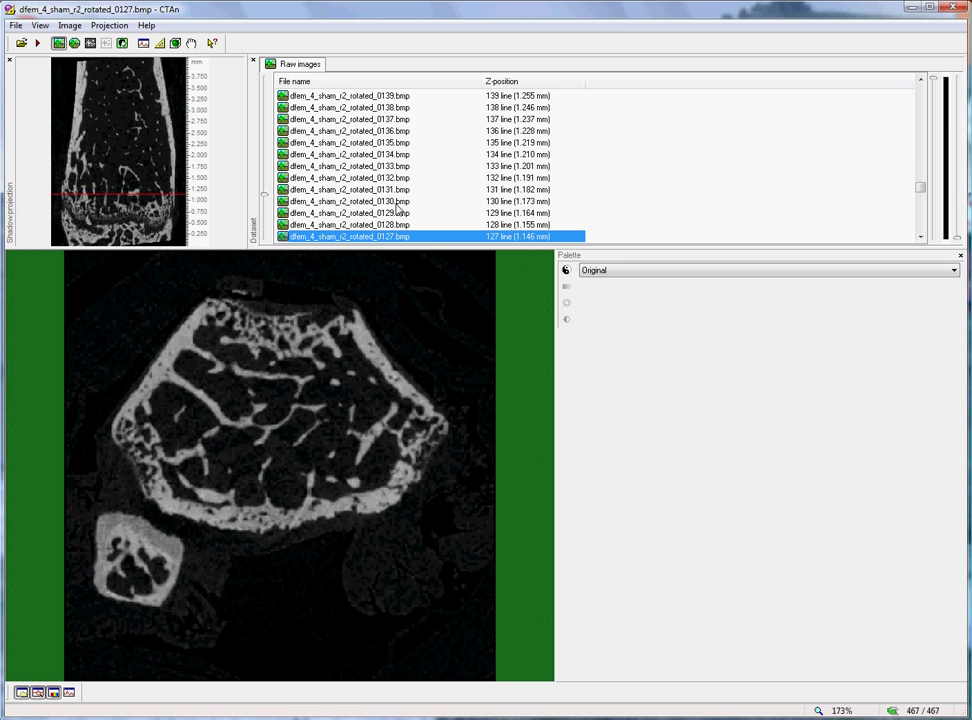
{"action": "key", "text": "Down"}
{"action": "key", "text": "Down"}
{"action": "key", "text": "Down"}
{"action": "key", "text": "Down"}
{"action": "key", "text": "Down"}
{"action": "key", "text": "Down"}
{"action": "key", "text": "Down"}
{"action": "key", "text": "Down"}
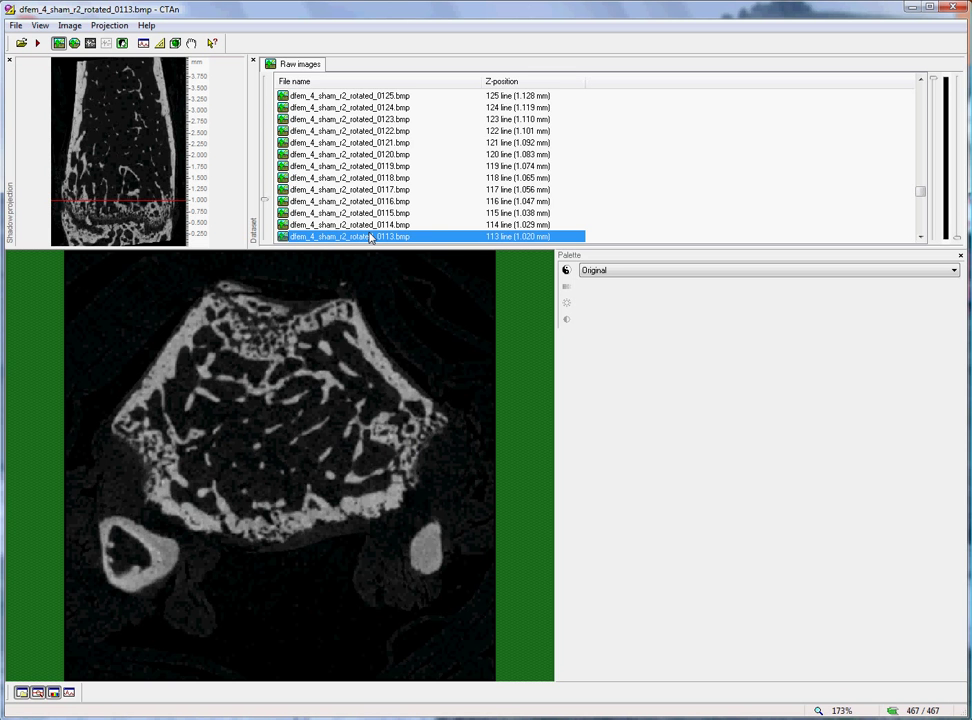
{"action": "key", "text": "Down"}
{"action": "key", "text": "Down"}
{"action": "key", "text": "Down"}
{"action": "key", "text": "Down"}
{"action": "key", "text": "Down"}
{"action": "key", "text": "Down"}
{"action": "key", "text": "Down"}
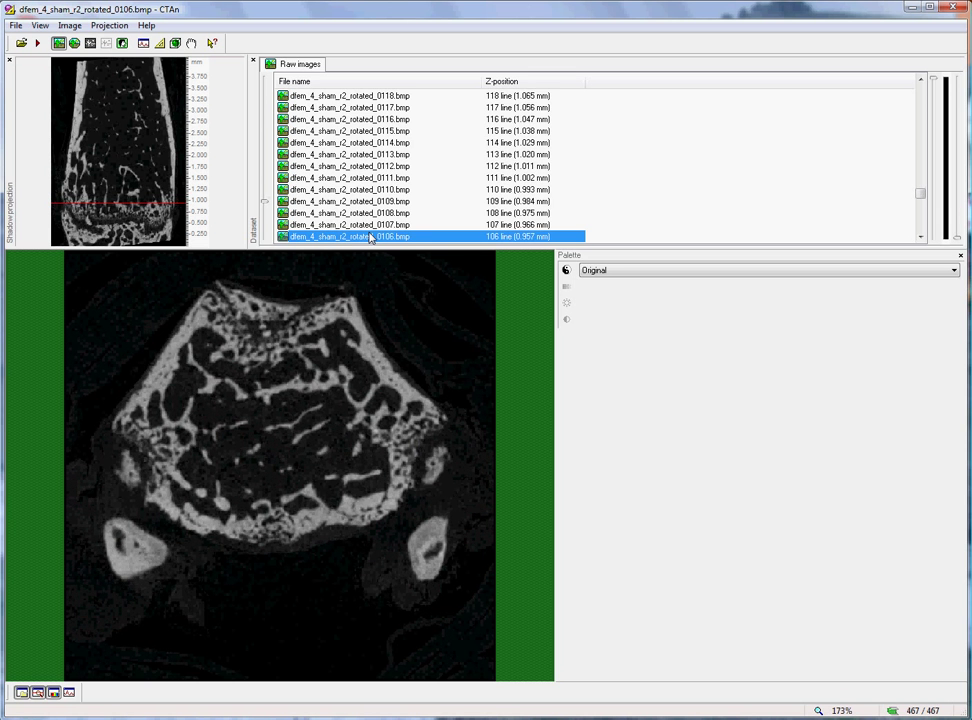
{"action": "key", "text": "Down"}
{"action": "key", "text": "Down"}
{"action": "key", "text": "Down"}
{"action": "key", "text": "Down"}
{"action": "key", "text": "Down"}
{"action": "key", "text": "Down"}
{"action": "key", "text": "Down"}
{"action": "key", "text": "Down"}
{"action": "key", "text": "Down"}
{"action": "key", "text": "Down"}
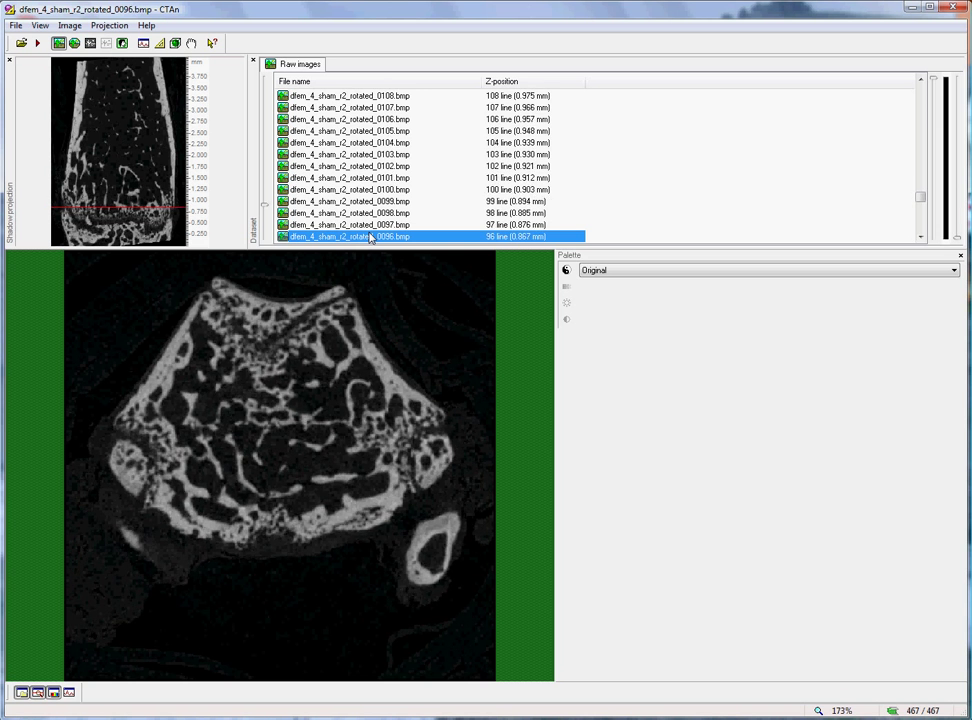
{"action": "key", "text": "Down"}
{"action": "key", "text": "Down"}
{"action": "key", "text": "Down"}
{"action": "key", "text": "Down"}
{"action": "key", "text": "Down"}
{"action": "key", "text": "Down"}
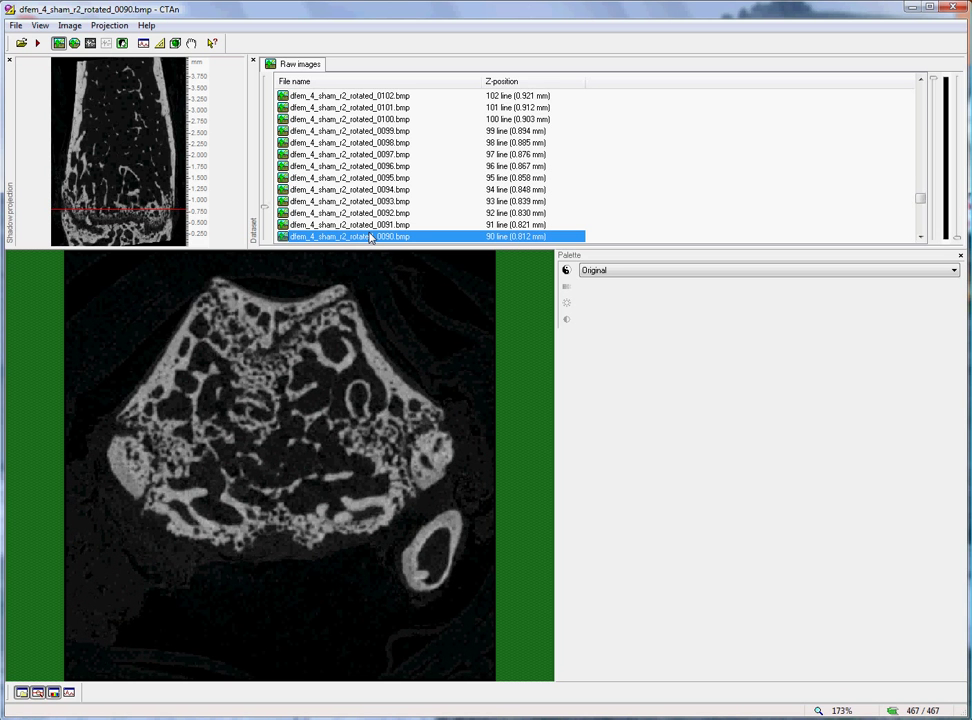
{"action": "key", "text": "Down"}
{"action": "key", "text": "Down"}
{"action": "key", "text": "Down"}
{"action": "key", "text": "Down"}
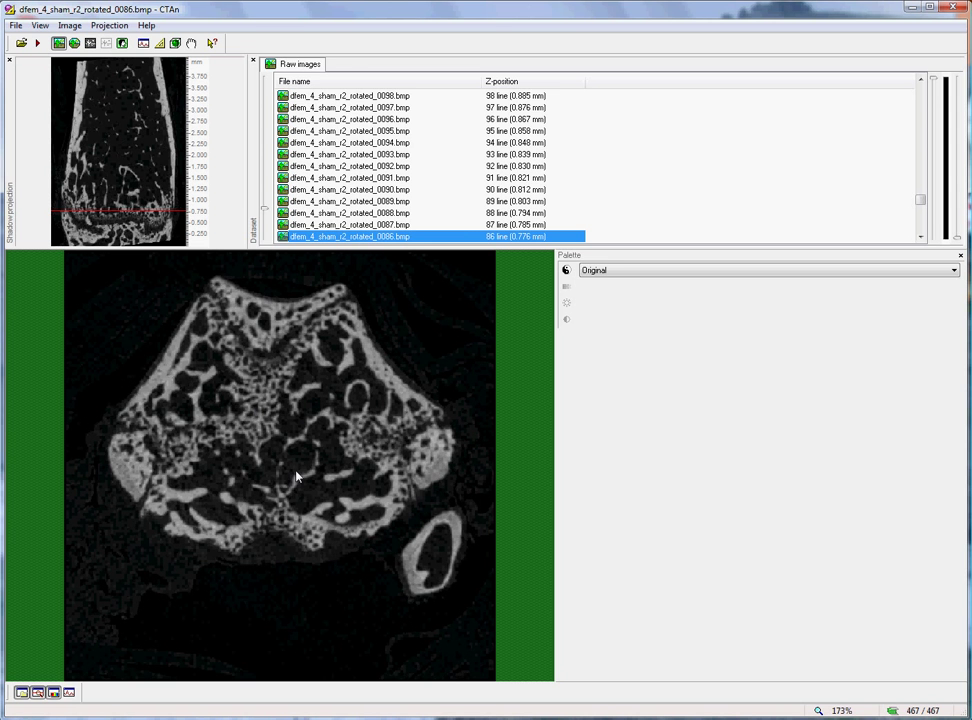
{"action": "key", "text": "Down"}
{"action": "key", "text": "Down"}
{"action": "key", "text": "Down"}
{"action": "key", "text": "Down"}
{"action": "key", "text": "Down"}
{"action": "key", "text": "Down"}
{"action": "key", "text": "Down"}
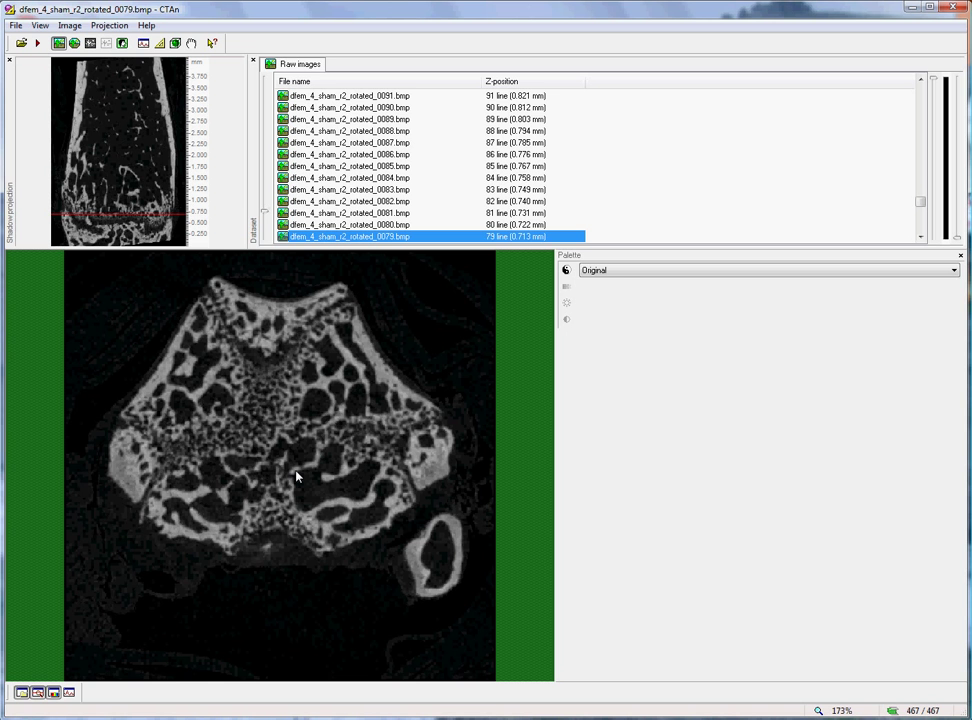
{"action": "key", "text": "Down"}
{"action": "key", "text": "Down"}
{"action": "key", "text": "Down"}
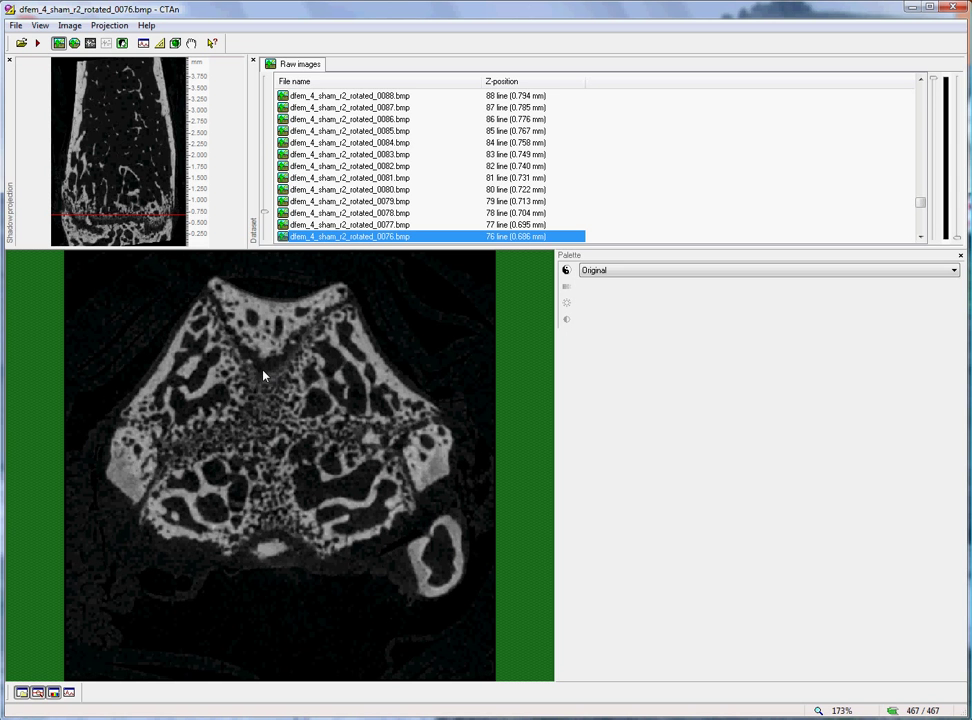
{"action": "key", "text": "Down"}
{"action": "key", "text": "Down"}
{"action": "key", "text": "Down"}
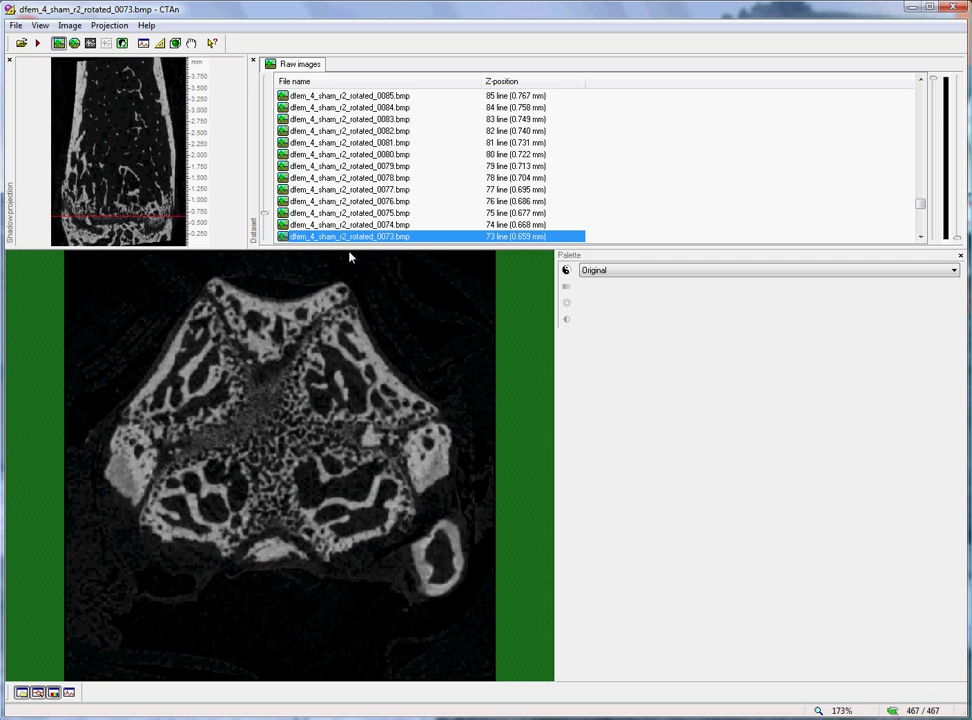
Step: Compare slice 0070 against neighbouring slices 0071–0073 and settle back on slice 0070
{"action": "scroll", "coordinate": [264, 421], "scroll_direction": "down", "scroll_amount": 1}
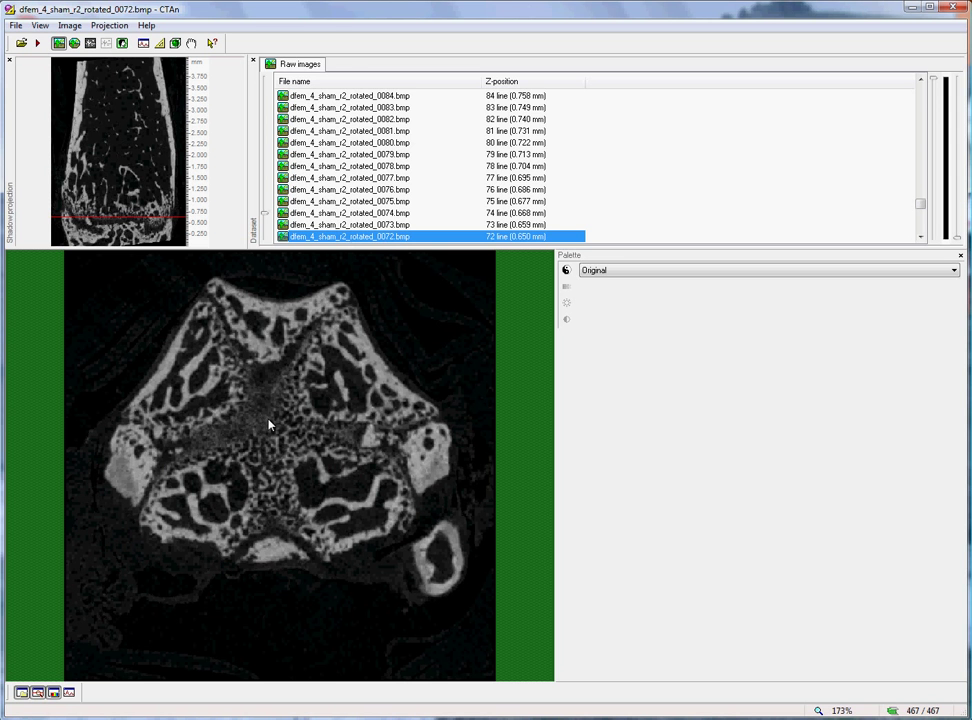
{"action": "scroll", "coordinate": [267, 428], "scroll_direction": "down", "scroll_amount": 1}
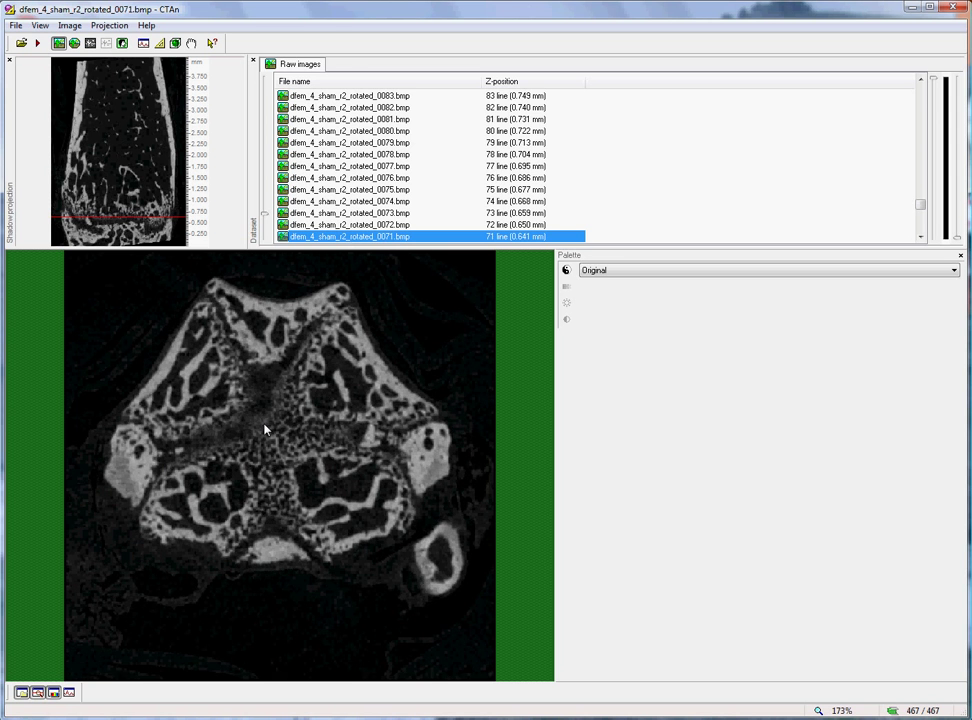
{"action": "scroll", "coordinate": [268, 424], "scroll_direction": "down", "scroll_amount": 1}
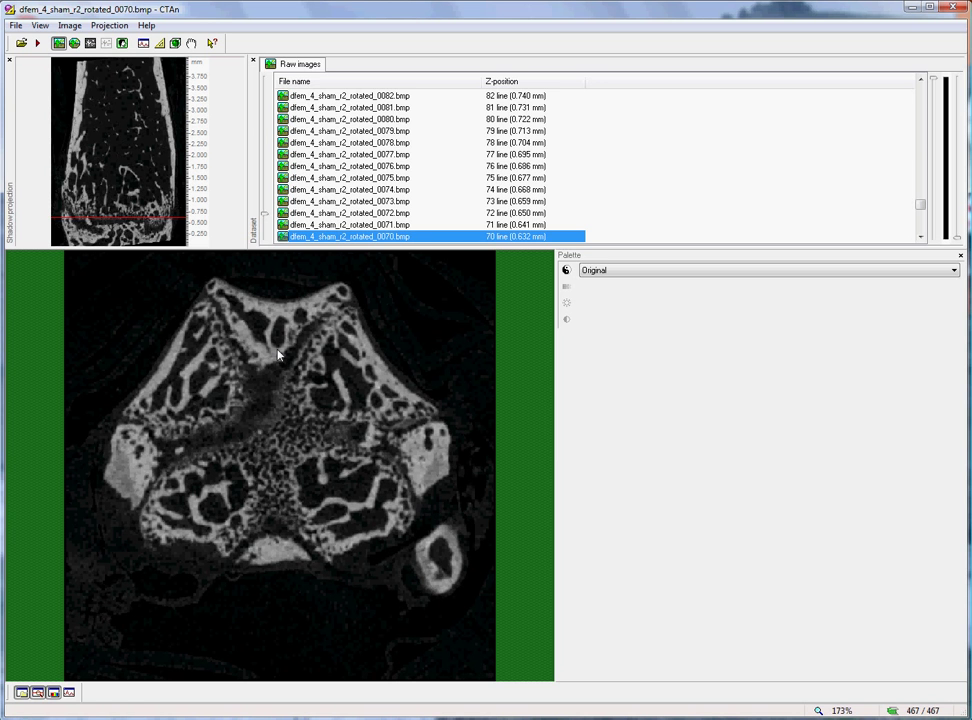
{"action": "key", "text": "Up"}
{"action": "key", "text": "Up"}
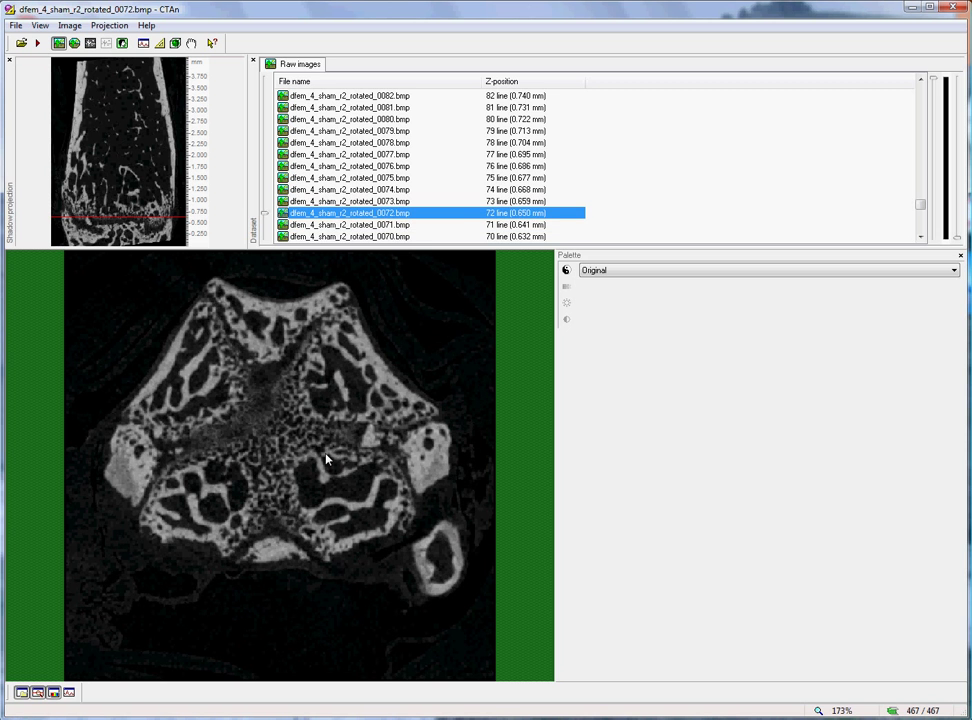
{"action": "key", "text": "Up"}
{"action": "key", "text": "Down"}
{"action": "key", "text": "Down"}
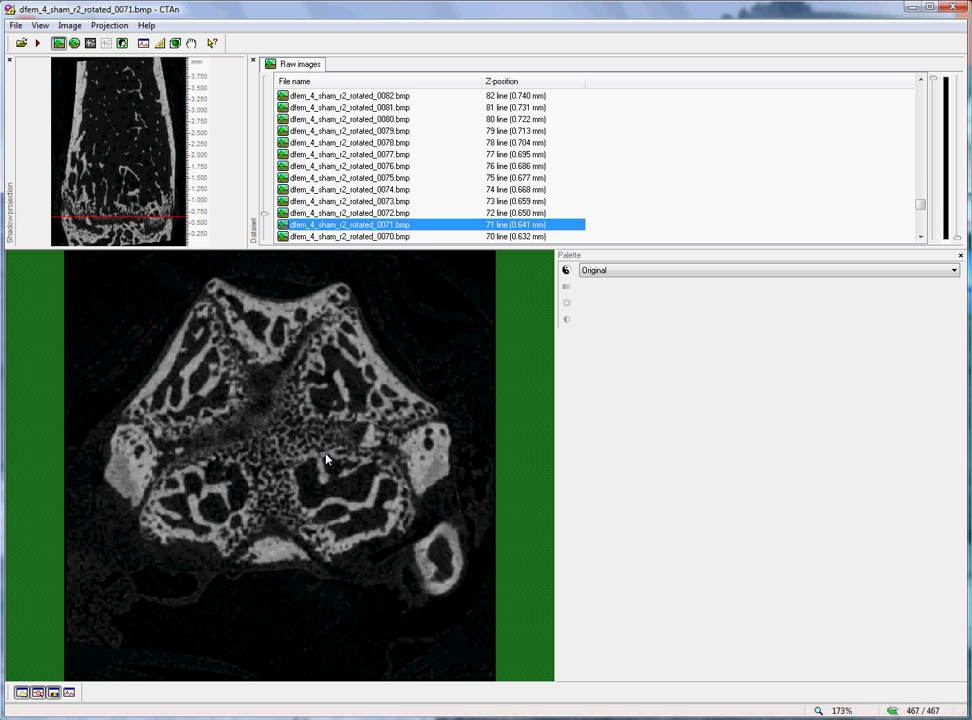
{"action": "key", "text": "Down"}
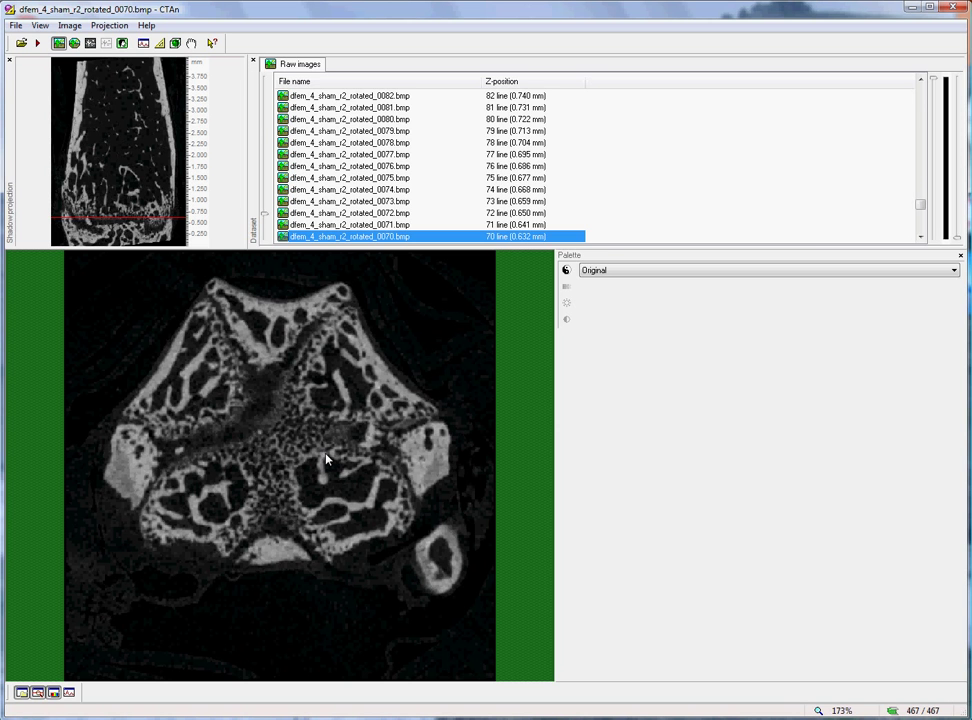
{"action": "left_click", "coordinate": [921, 237]}
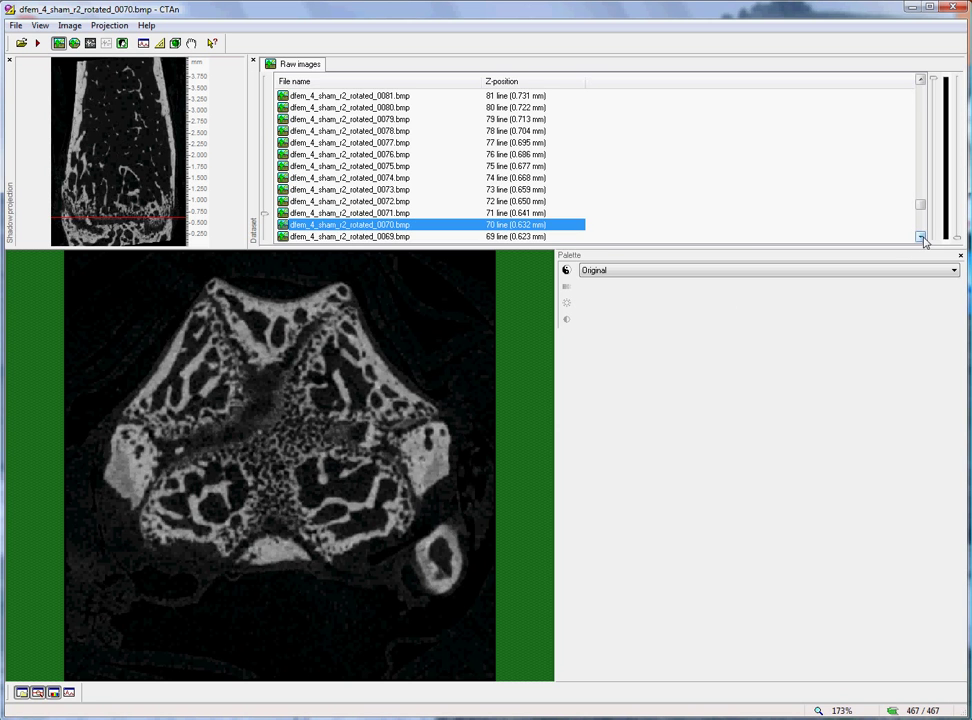
{"action": "left_click", "coordinate": [921, 237]}
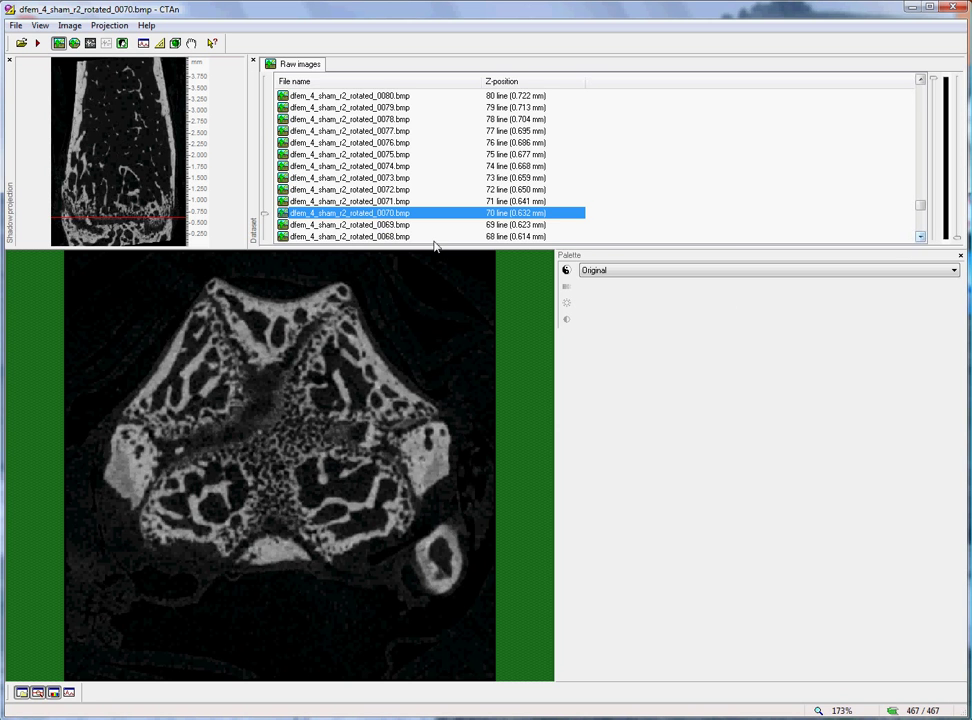
Step: Set slice 0070 as the Top of Selection, leaving 201 of 467 slices selected
{"action": "right_click", "coordinate": [346, 214]}
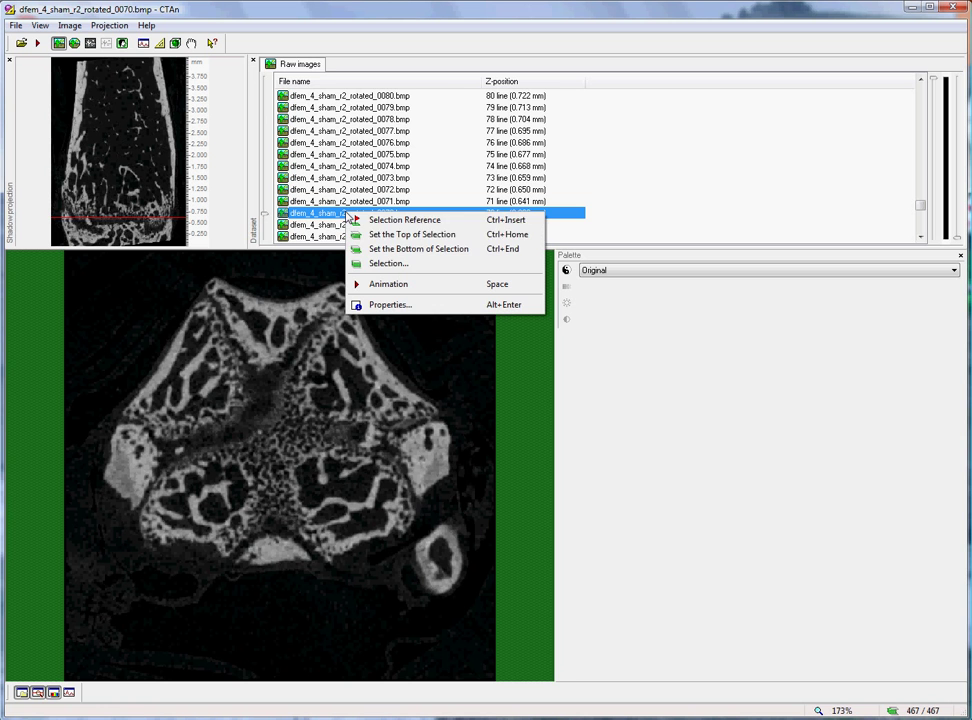
{"action": "left_click", "coordinate": [432, 222]}
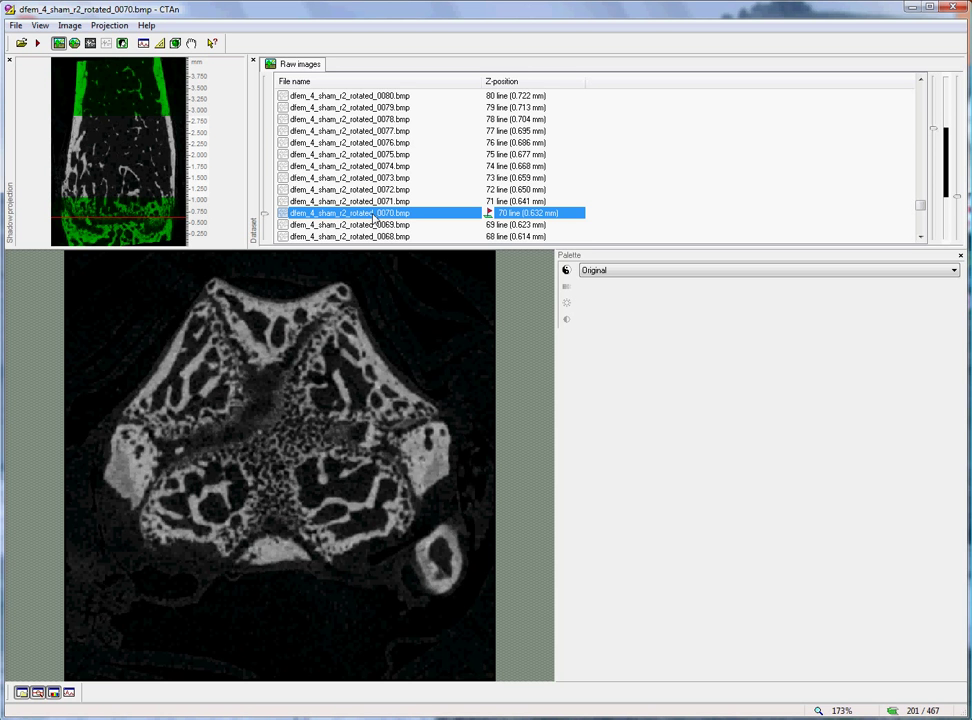
Step: Browse slices 0072, 0074, 0078, 0099 and 0117, then settle on slice 0120
{"action": "left_click", "coordinate": [346, 189]}
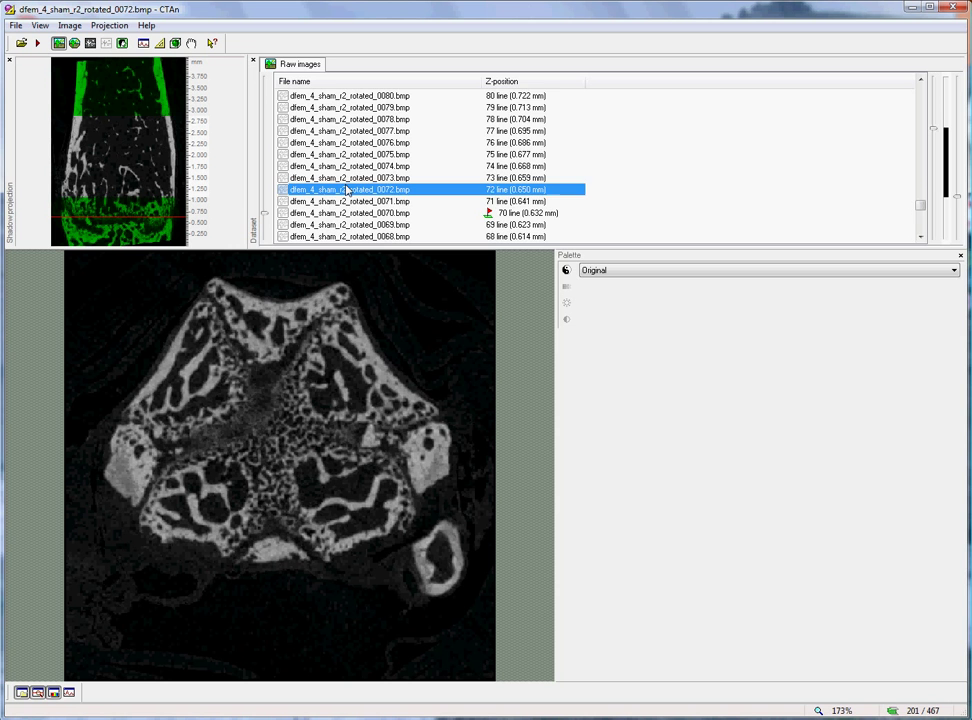
{"action": "scroll", "coordinate": [346, 189], "scroll_direction": "up", "scroll_amount": 15}
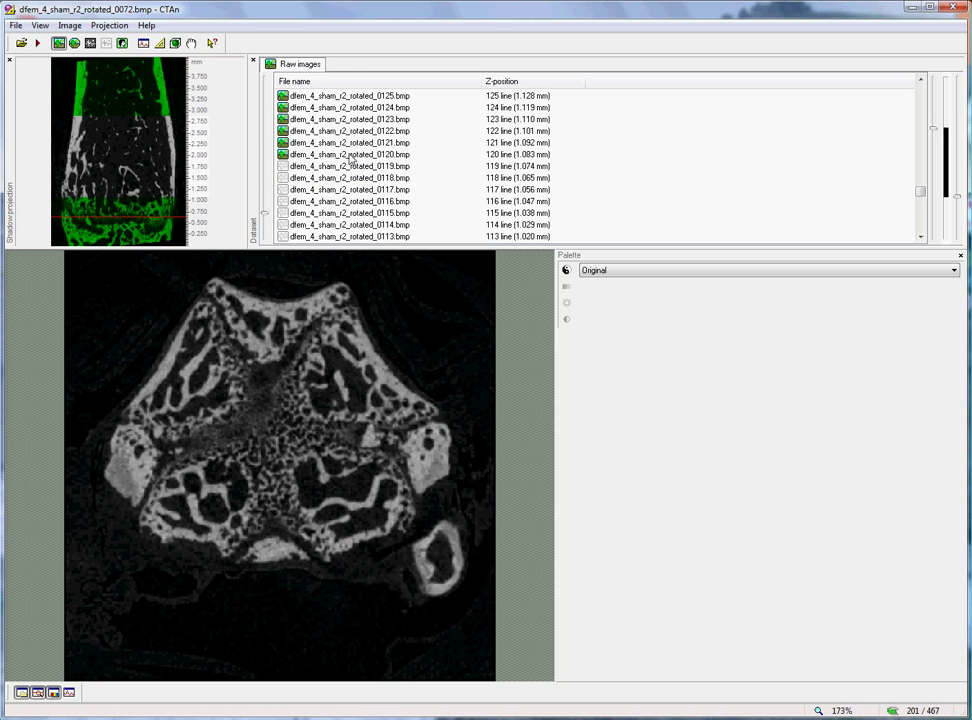
{"action": "left_click", "coordinate": [351, 156]}
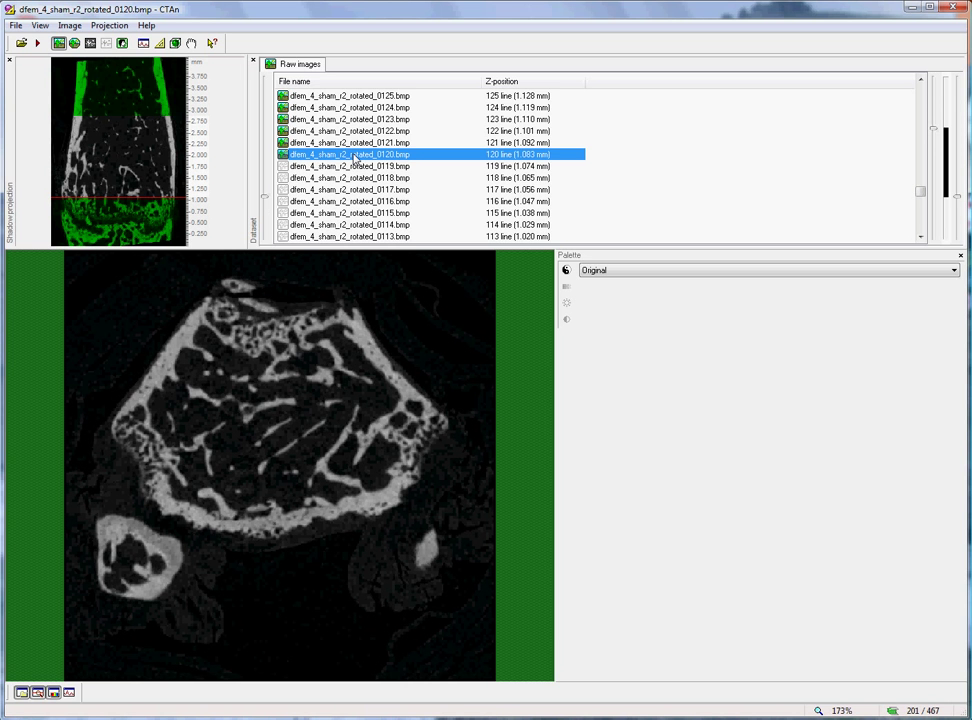
{"action": "scroll", "coordinate": [355, 160], "scroll_direction": "down", "scroll_amount": 14}
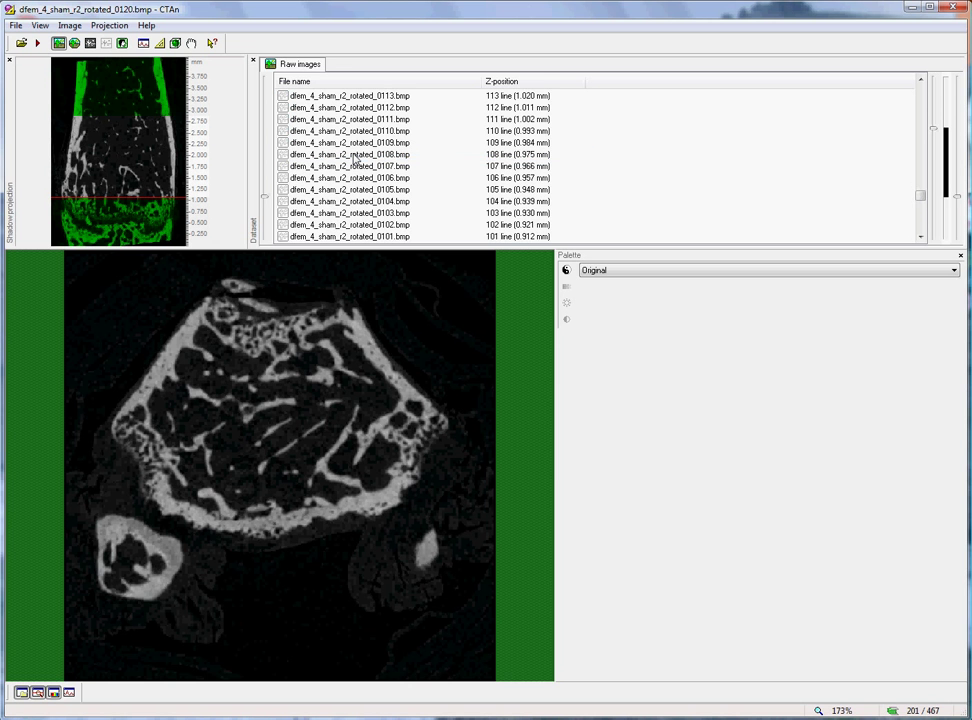
{"action": "left_click", "coordinate": [330, 202]}
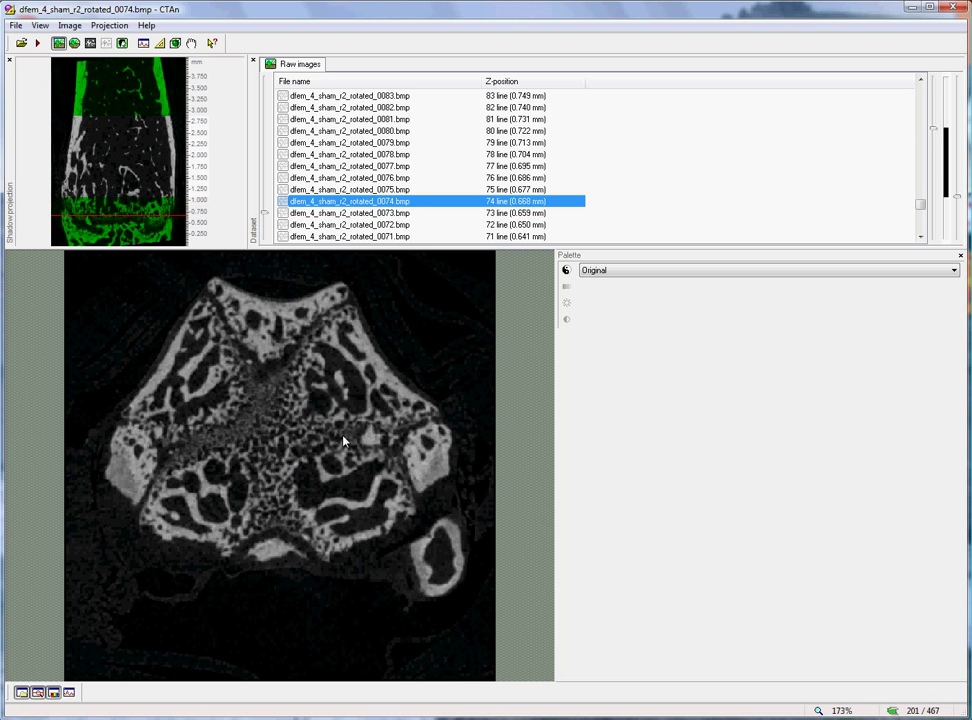
{"action": "left_click", "coordinate": [343, 154]}
{"action": "scroll", "coordinate": [343, 156], "scroll_direction": "up", "scroll_amount": 7}
{"action": "left_click", "coordinate": [343, 154]}
{"action": "scroll", "coordinate": [345, 156], "scroll_direction": "up", "scroll_amount": 6}
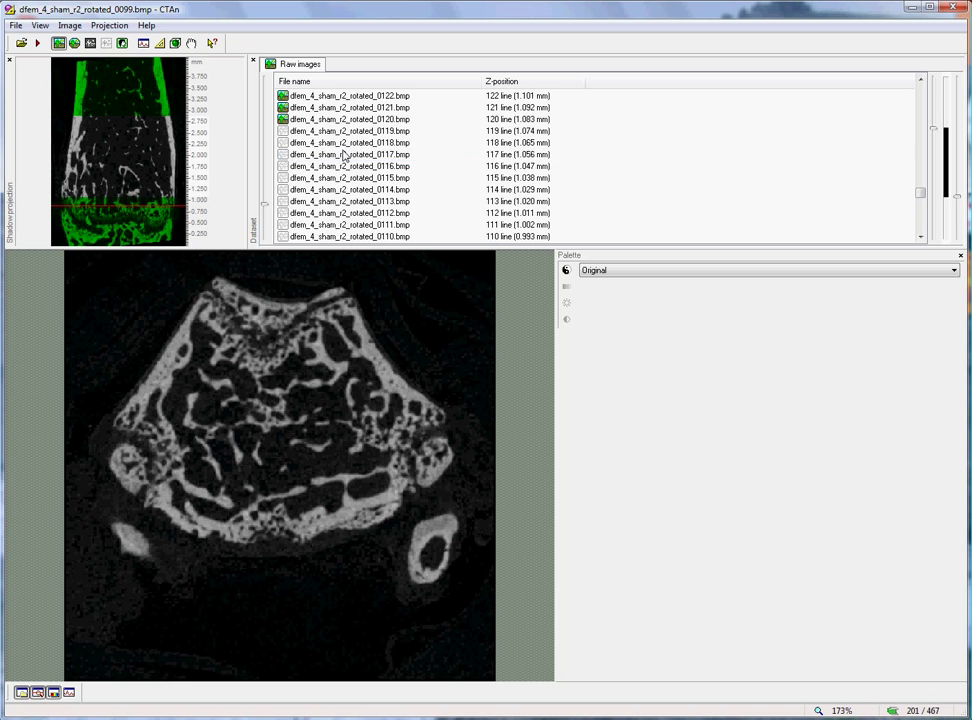
{"action": "left_click", "coordinate": [345, 154]}
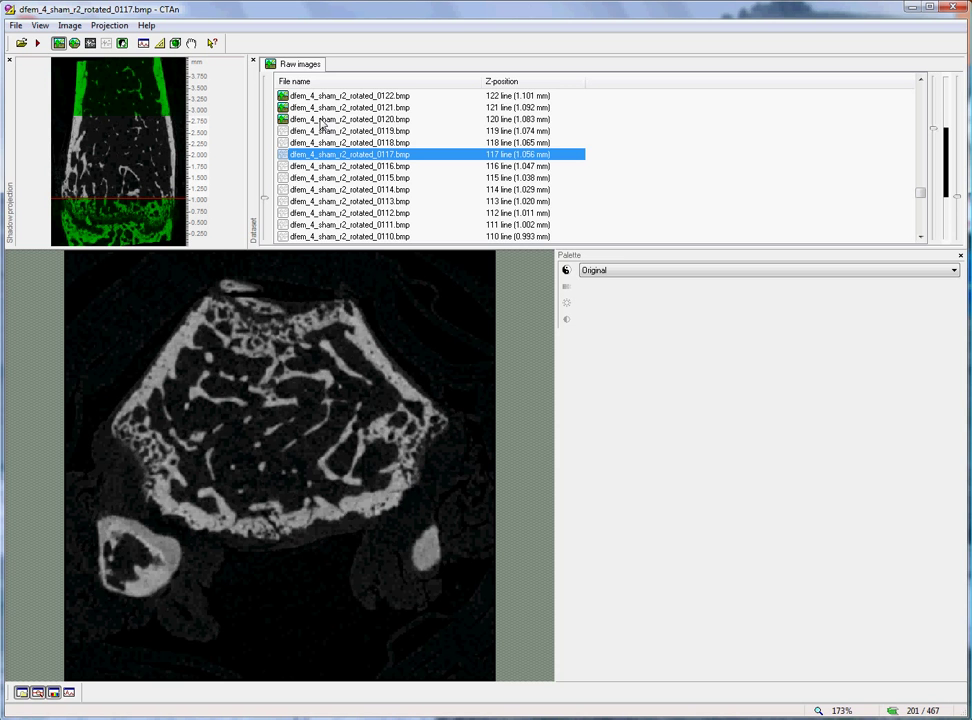
{"action": "left_click", "coordinate": [322, 120]}
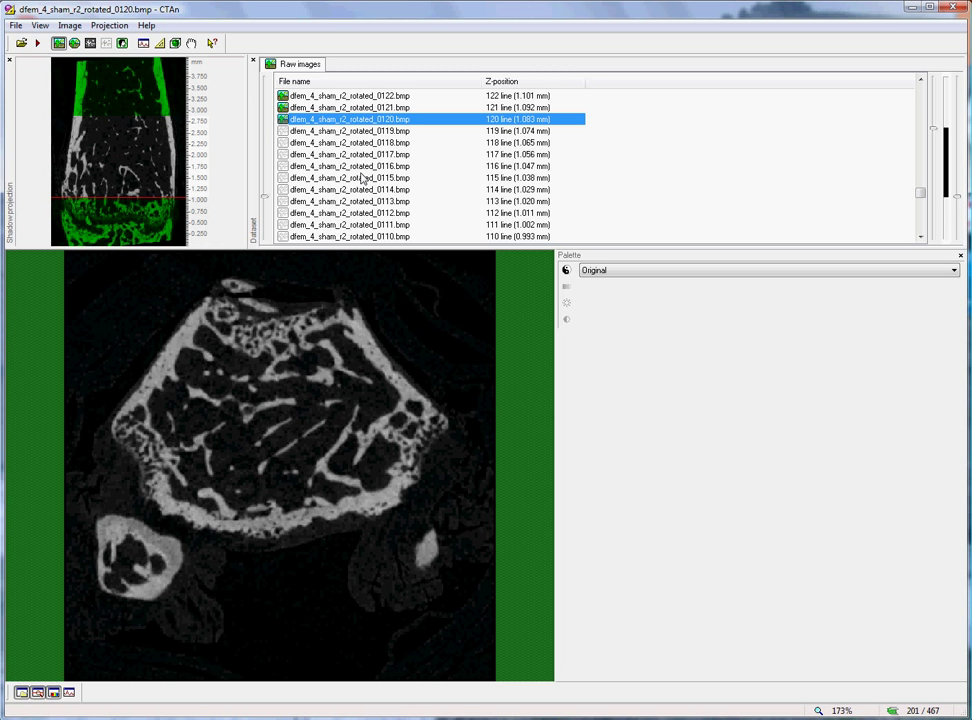
Step: Define the slice selection analytically with reference 70, offset 50 and height 200
{"action": "right_click", "coordinate": [356, 123]}
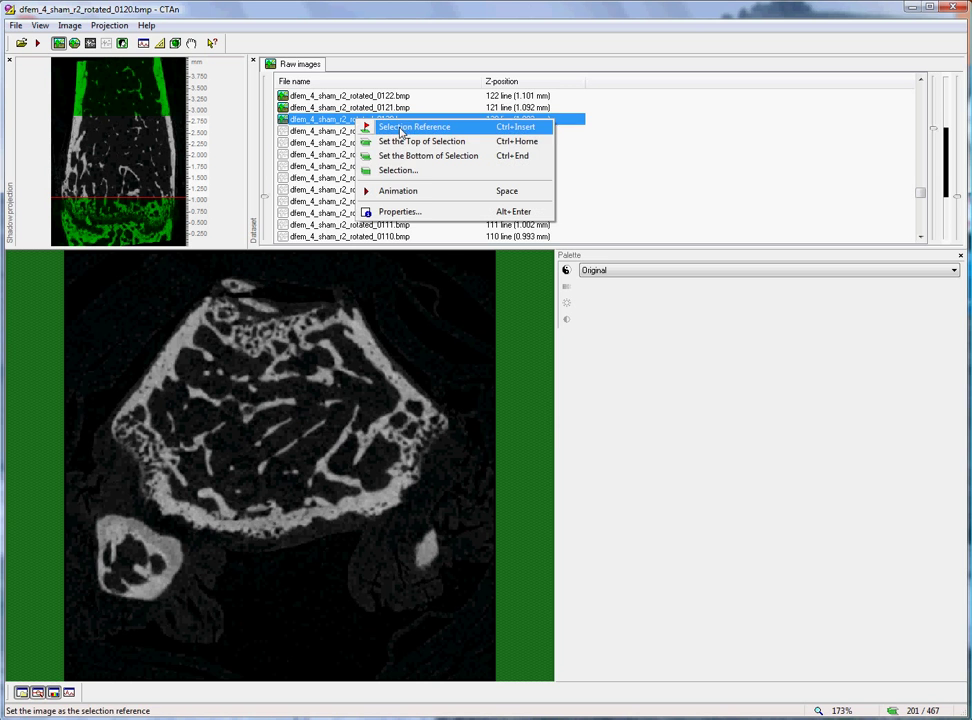
{"action": "left_click", "coordinate": [446, 176]}
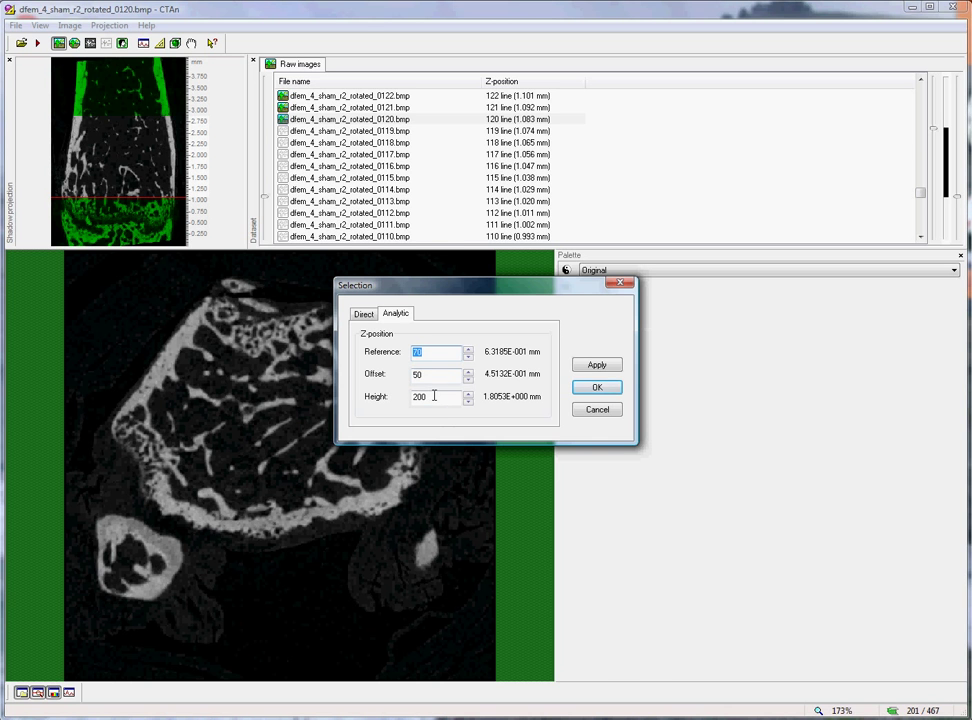
{"action": "left_click", "coordinate": [595, 388]}
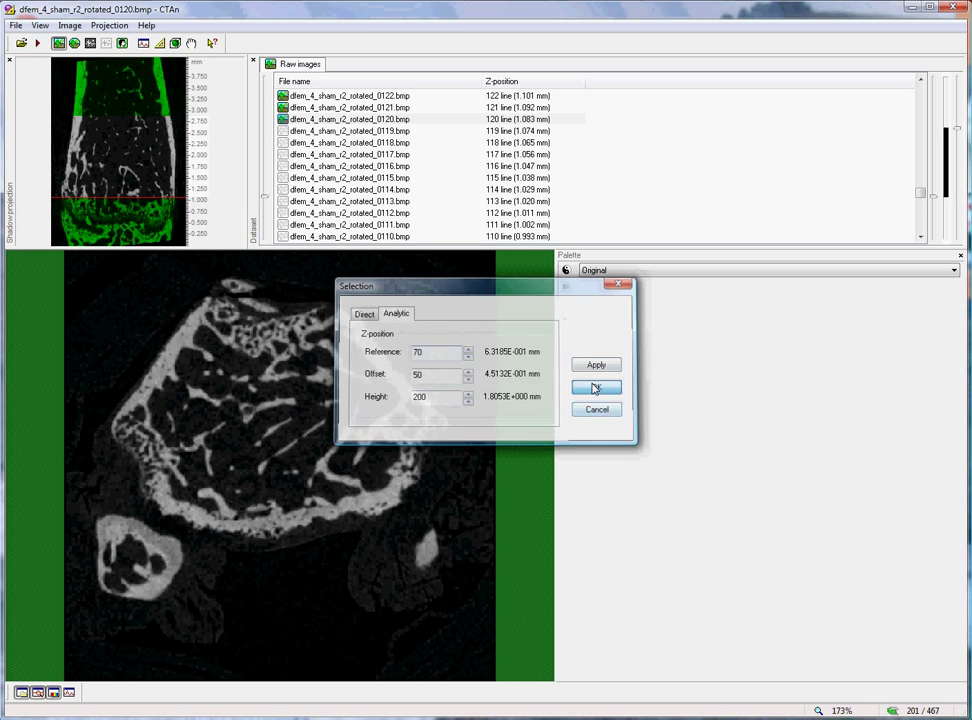
{"action": "left_click", "coordinate": [340, 120]}
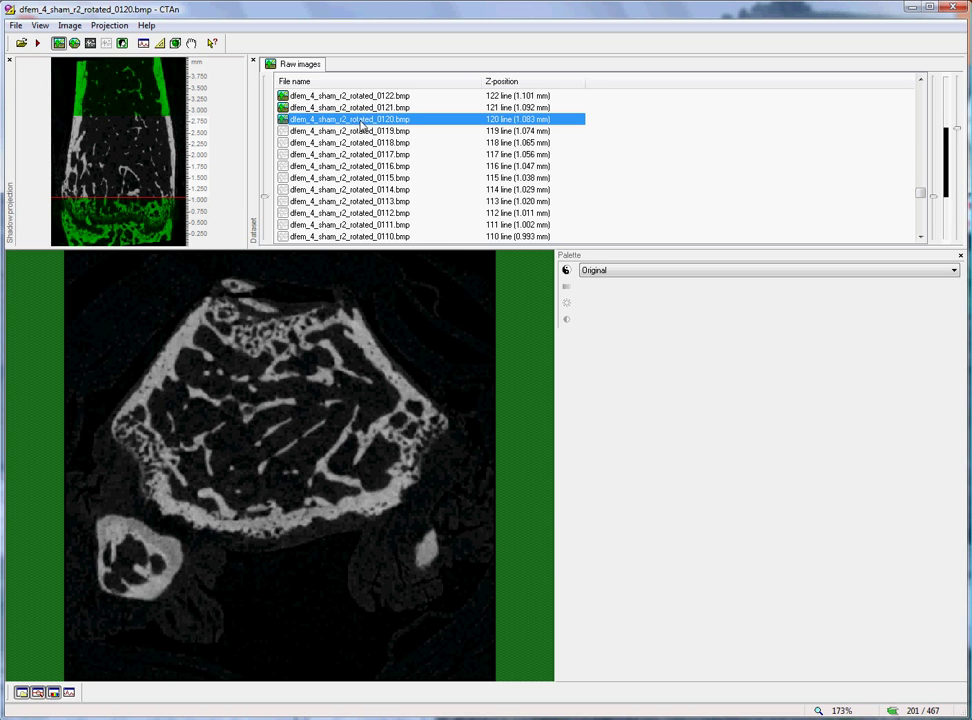
Step: View slices 0220 and 0320 to confirm 0320 is the top of the selected range
{"action": "scroll", "coordinate": [338, 127], "scroll_direction": "up", "scroll_amount": 20}
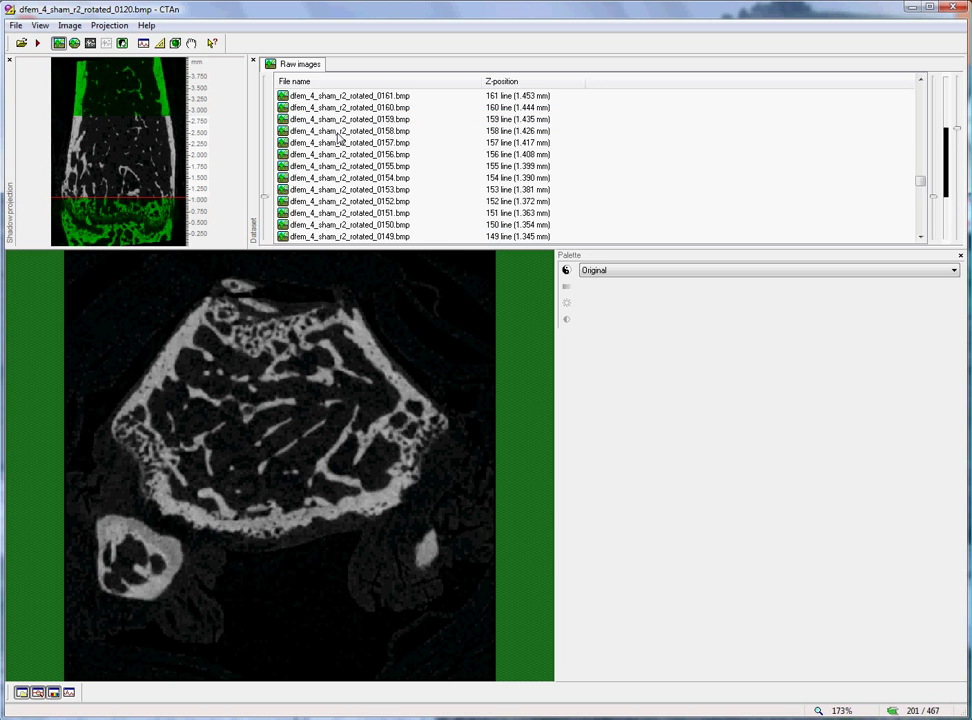
{"action": "scroll", "coordinate": [339, 135], "scroll_direction": "up", "scroll_amount": 5}
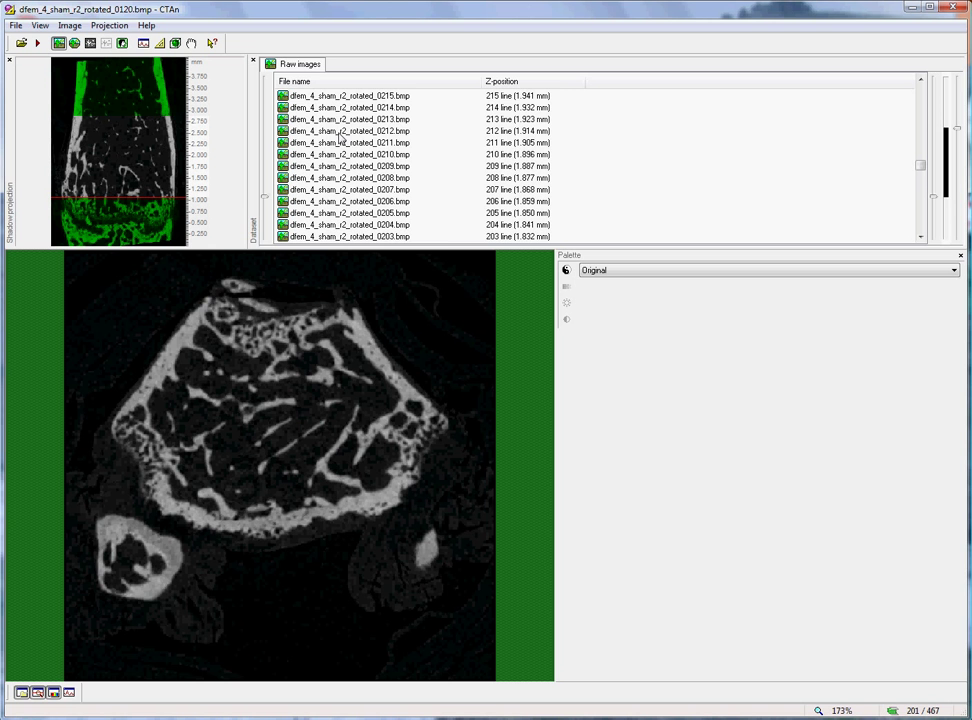
{"action": "scroll", "coordinate": [300, 143], "scroll_direction": "up", "scroll_amount": 3}
{"action": "left_click", "coordinate": [285, 142]}
{"action": "scroll", "coordinate": [320, 148], "scroll_direction": "up", "scroll_amount": 9}
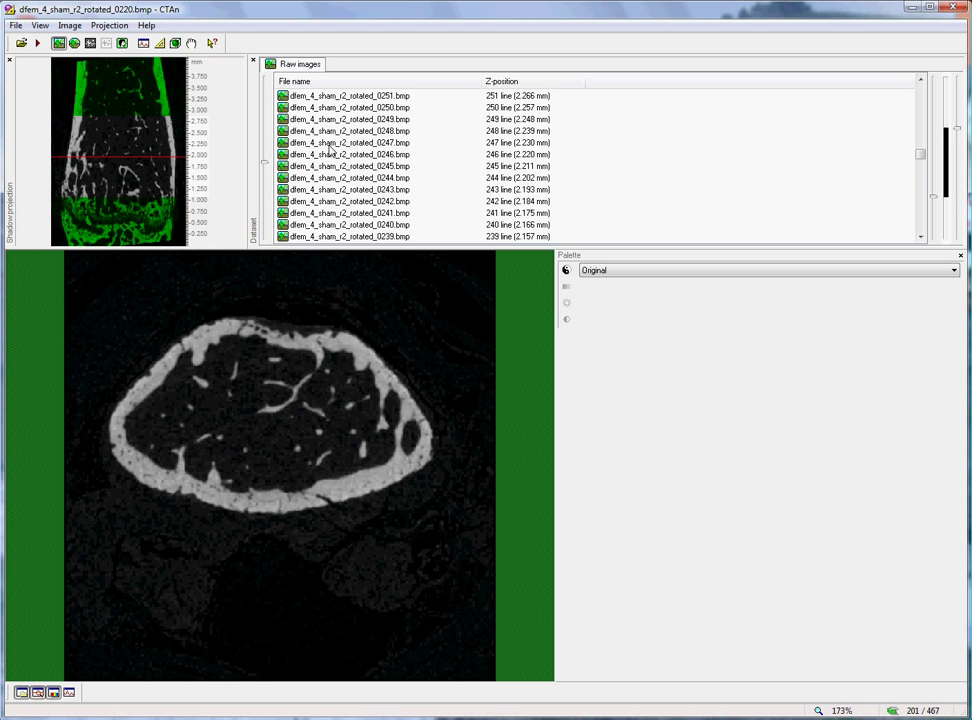
{"action": "scroll", "coordinate": [330, 148], "scroll_direction": "up", "scroll_amount": 20}
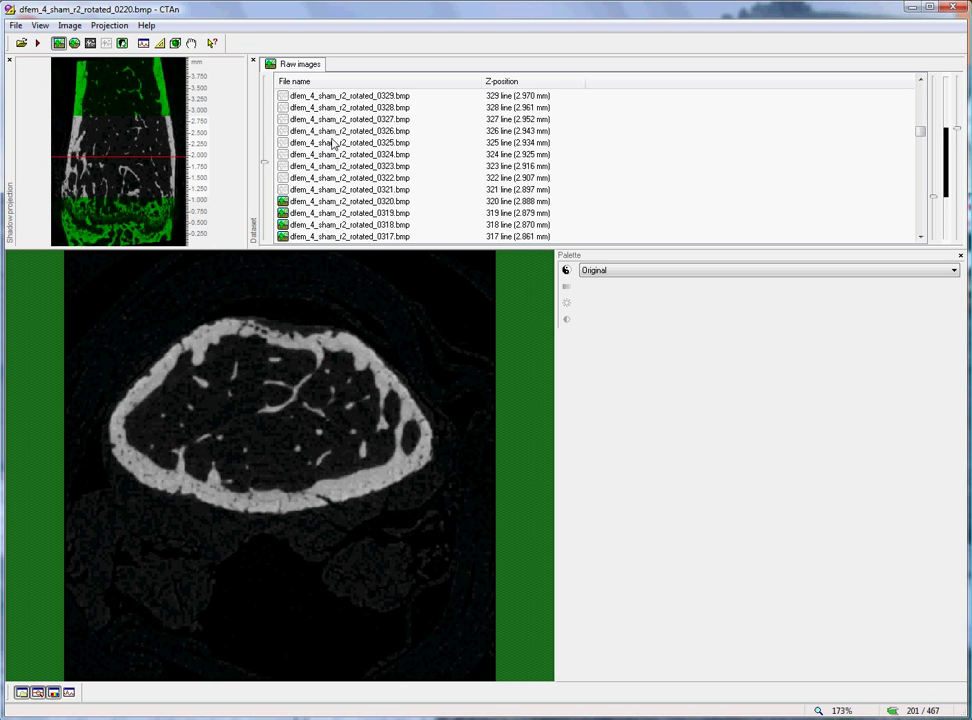
{"action": "scroll", "coordinate": [335, 160], "scroll_direction": "down", "scroll_amount": 1}
{"action": "left_click", "coordinate": [333, 166]}
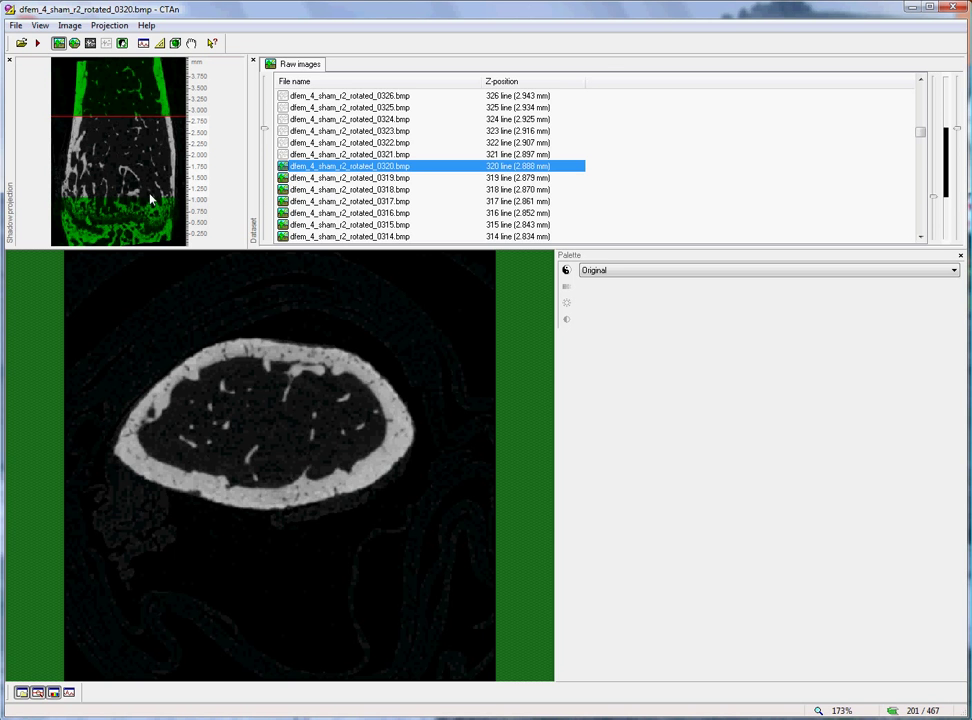
Step: On slice 0120, switch to Regions of interest, invert the palette colours and zoom in
{"action": "left_click_drag", "start_coordinate": [152, 200], "coordinate": [152, 190]}
{"action": "scroll", "coordinate": [320, 207], "scroll_direction": "down", "scroll_amount": 6}
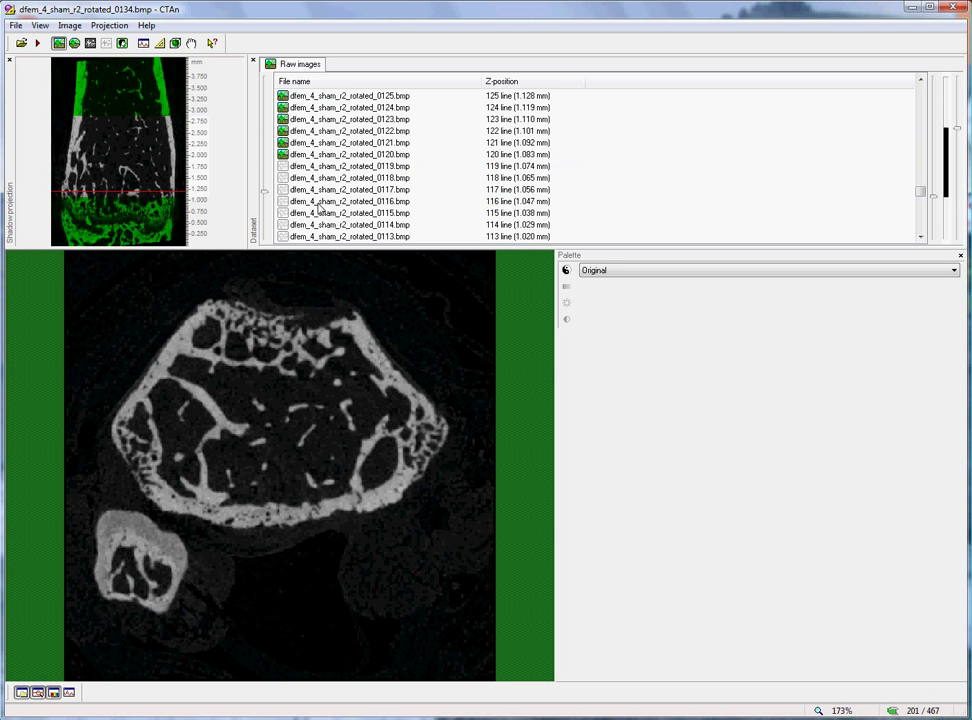
{"action": "left_click", "coordinate": [311, 157]}
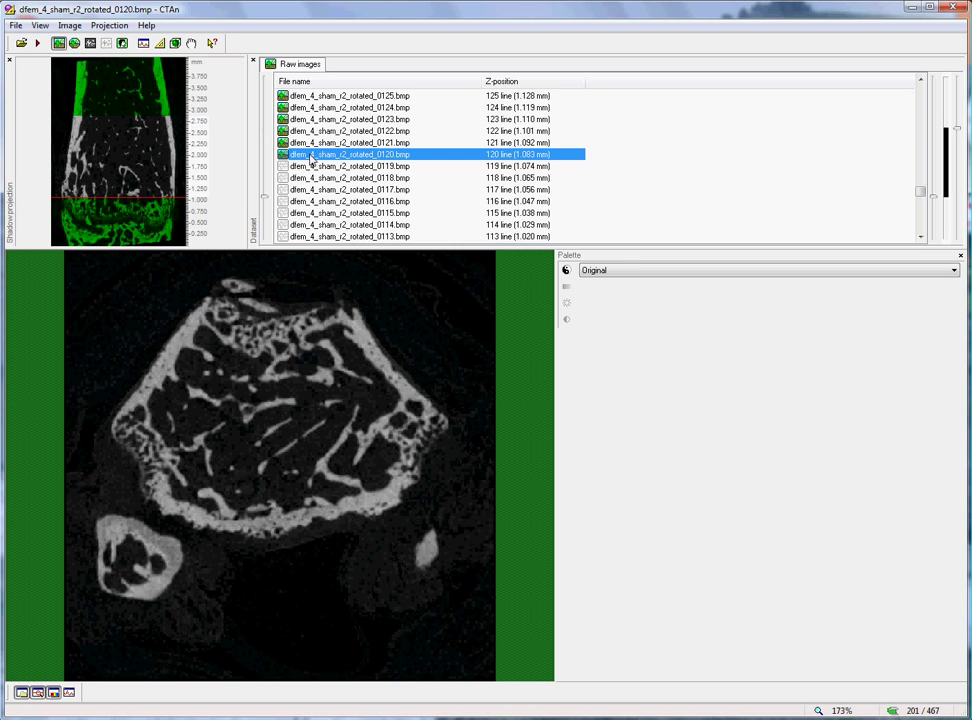
{"action": "left_click", "coordinate": [75, 44]}
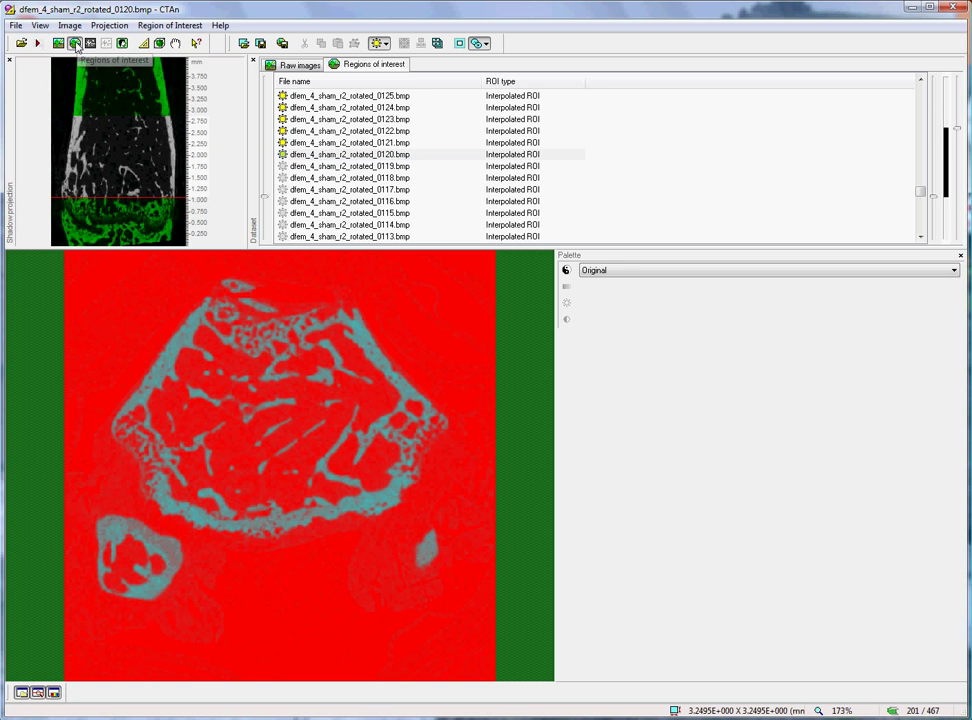
{"action": "left_click", "coordinate": [566, 271]}
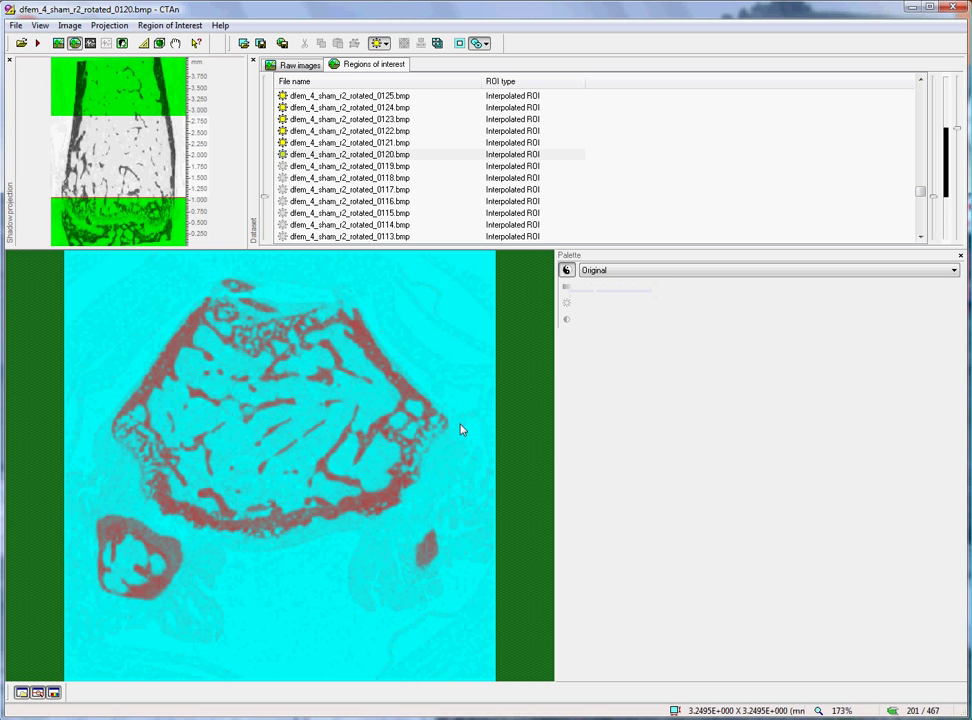
{"action": "scroll", "coordinate": [461, 430], "scroll_direction": "up", "scroll_amount": 2}
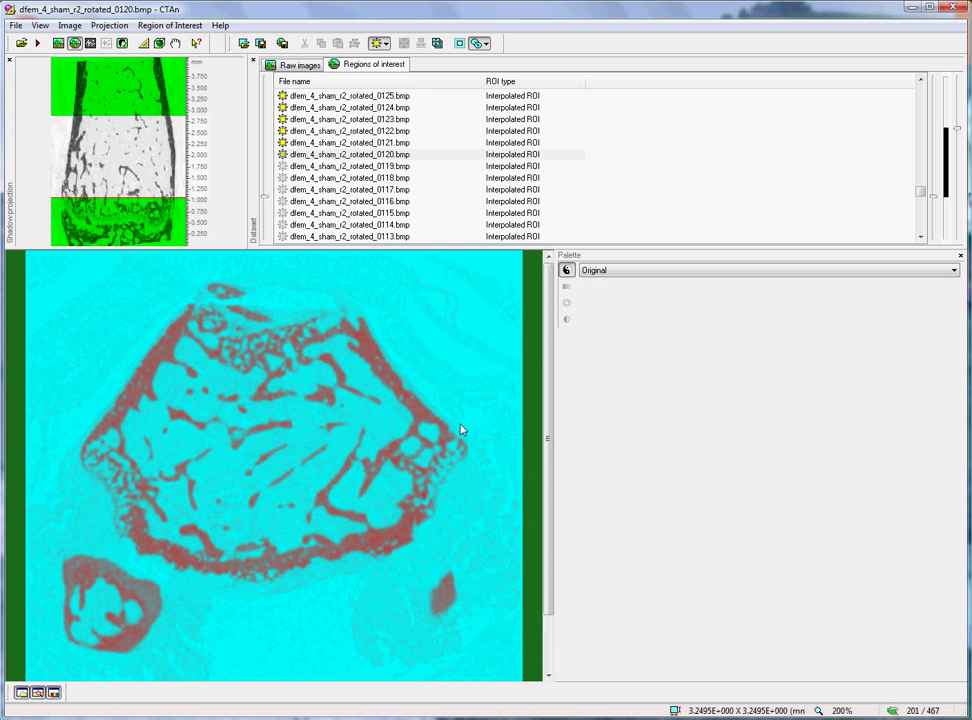
{"action": "scroll", "coordinate": [461, 430], "scroll_direction": "up", "scroll_amount": 1}
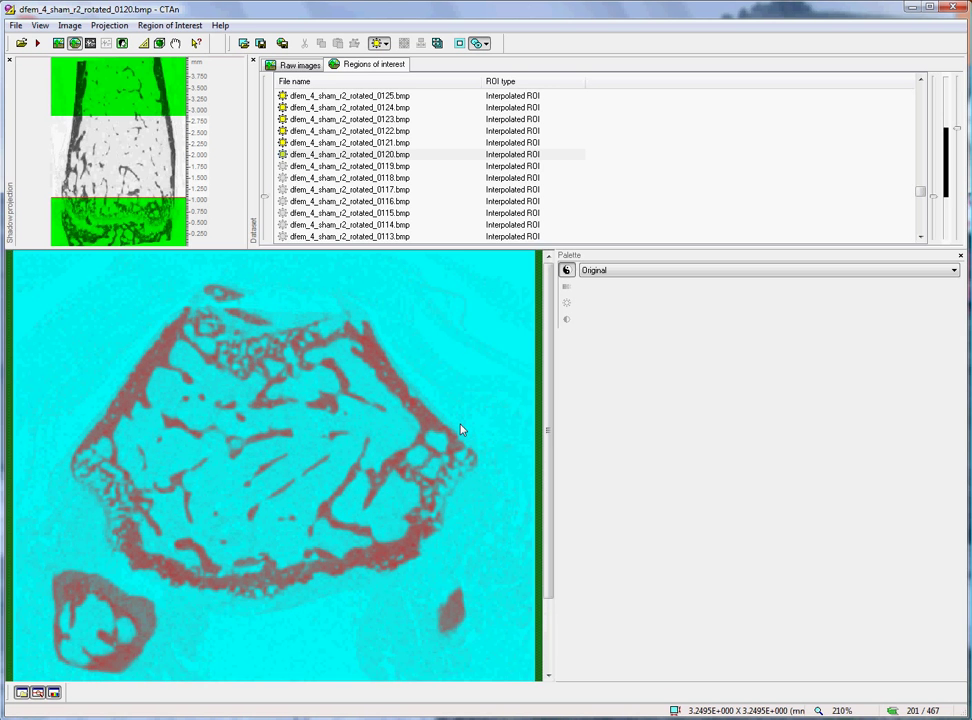
{"action": "scroll", "coordinate": [461, 430], "scroll_direction": "up", "scroll_amount": 1}
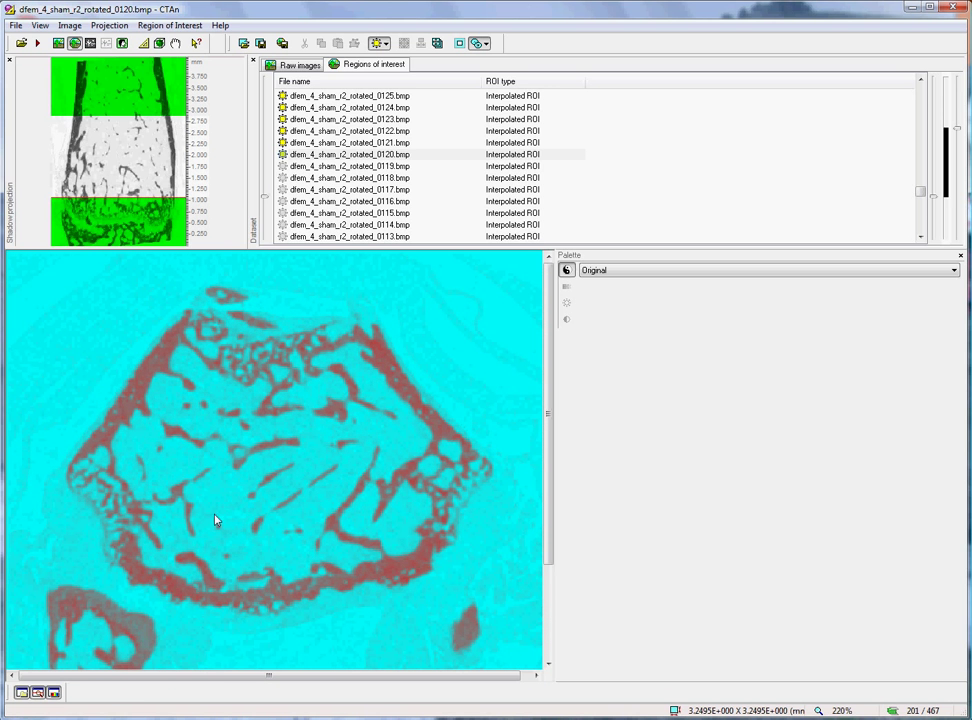
Step: Trace a freehand polygonal ROI around the trabecular bone inside the cortex on slice 0120
{"action": "mouse_move", "coordinate": [288, 578]}
{"action": "left_mouse_down"}
{"action": "mouse_move", "coordinate": [207, 576]}
{"action": "mouse_move", "coordinate": [158, 554]}
{"action": "mouse_move", "coordinate": [139, 488]}
{"action": "mouse_move", "coordinate": [115, 463]}
{"action": "mouse_move", "coordinate": [184, 358]}
{"action": "mouse_move", "coordinate": [215, 380]}
{"action": "mouse_move", "coordinate": [258, 387]}
{"action": "mouse_move", "coordinate": [363, 357]}
{"action": "mouse_move", "coordinate": [402, 418]}
{"action": "mouse_move", "coordinate": [453, 464]}
{"action": "mouse_move", "coordinate": [405, 543]}
{"action": "mouse_move", "coordinate": [315, 568]}
{"action": "left_mouse_up"}
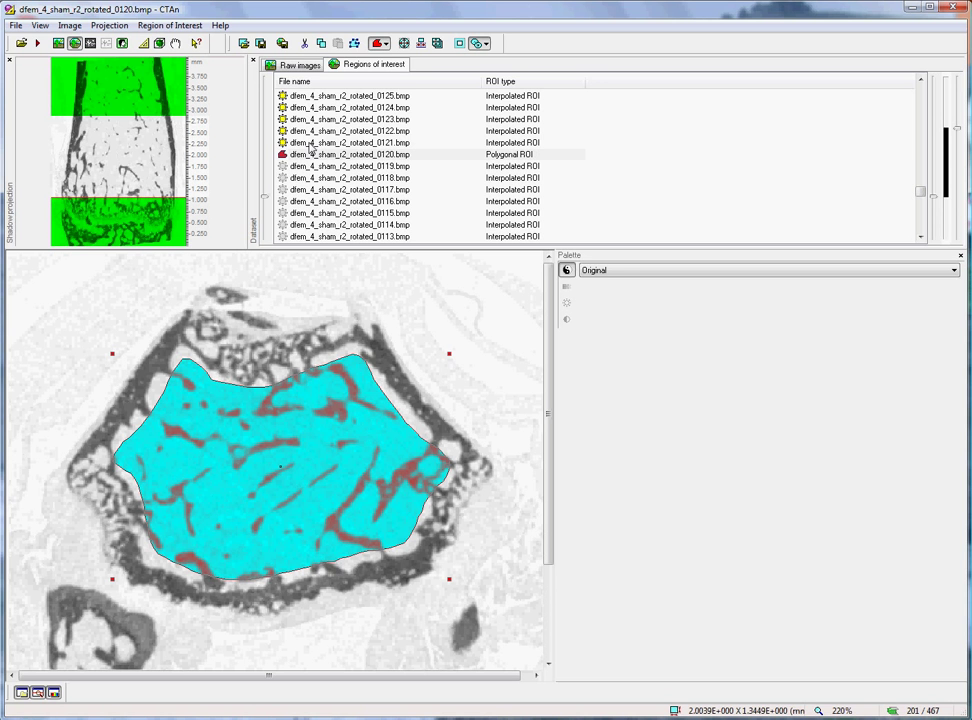
Step: Check the interpolated ROI on slice 0140, then redraw the trabecular outline on slice 0145
{"action": "scroll", "coordinate": [313, 138], "scroll_direction": "up", "scroll_amount": 6}
{"action": "left_click", "coordinate": [315, 135]}
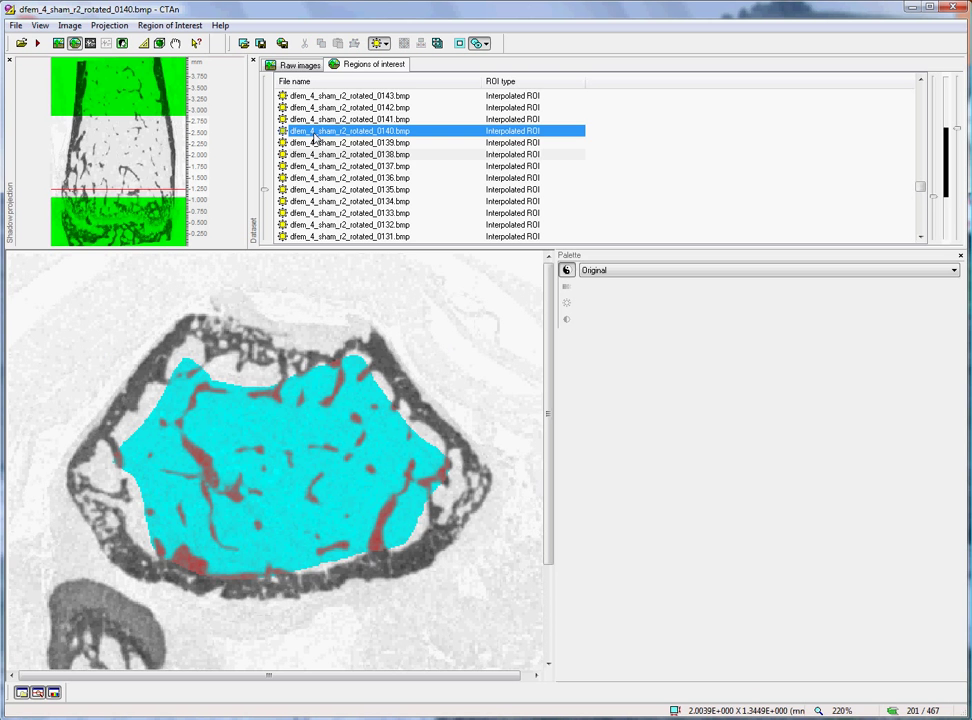
{"action": "scroll", "coordinate": [318, 143], "scroll_direction": "up", "scroll_amount": 2}
{"action": "left_click", "coordinate": [320, 143]}
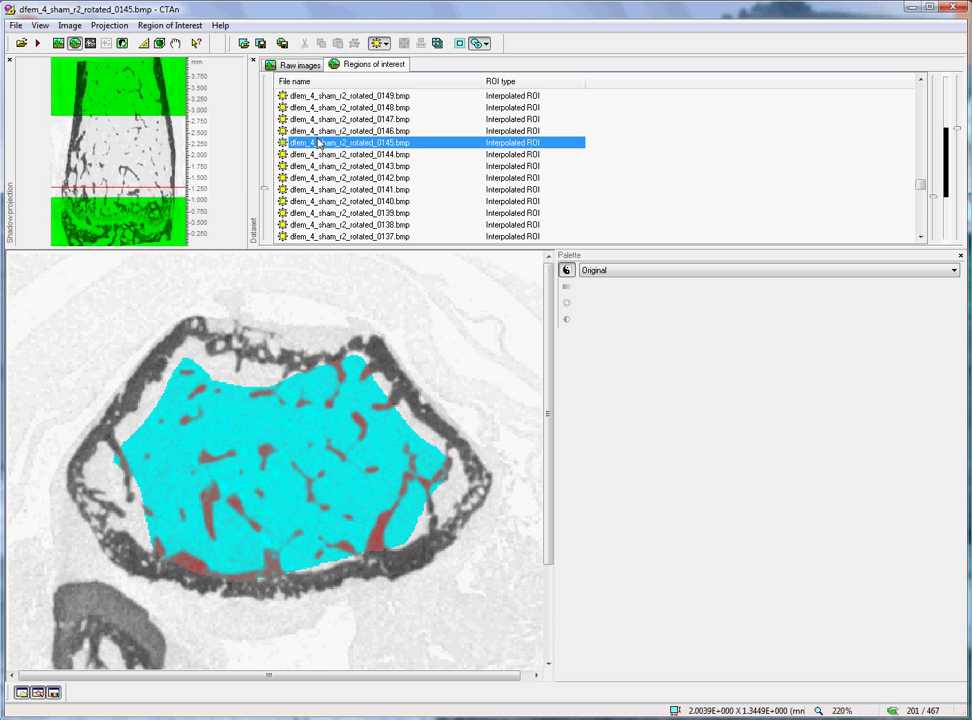
{"action": "mouse_move", "coordinate": [291, 563]}
{"action": "left_mouse_down"}
{"action": "mouse_move", "coordinate": [214, 556]}
{"action": "mouse_move", "coordinate": [120, 513]}
{"action": "mouse_move", "coordinate": [105, 466]}
{"action": "mouse_move", "coordinate": [184, 375]}
{"action": "mouse_move", "coordinate": [333, 383]}
{"action": "mouse_move", "coordinate": [351, 373]}
{"action": "mouse_move", "coordinate": [456, 477]}
{"action": "mouse_move", "coordinate": [445, 512]}
{"action": "mouse_move", "coordinate": [418, 532]}
{"action": "mouse_move", "coordinate": [370, 552]}
{"action": "mouse_move", "coordinate": [290, 556]}
{"action": "left_mouse_up"}
{"action": "left_click", "coordinate": [344, 213]}
Step: Redraw the freehand trabecular ROI on slice 0164
{"action": "scroll", "coordinate": [344, 213], "scroll_direction": "up", "scroll_amount": 5}
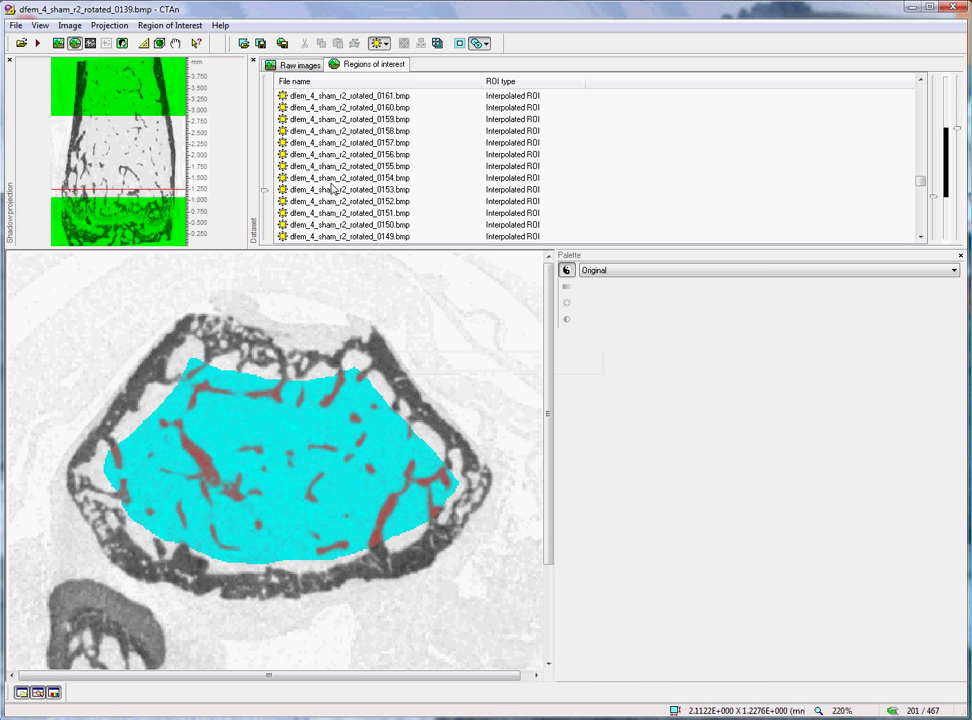
{"action": "left_click", "coordinate": [326, 165]}
{"action": "scroll", "coordinate": [326, 165], "scroll_direction": "up", "scroll_amount": 2}
{"action": "left_click", "coordinate": [326, 165]}
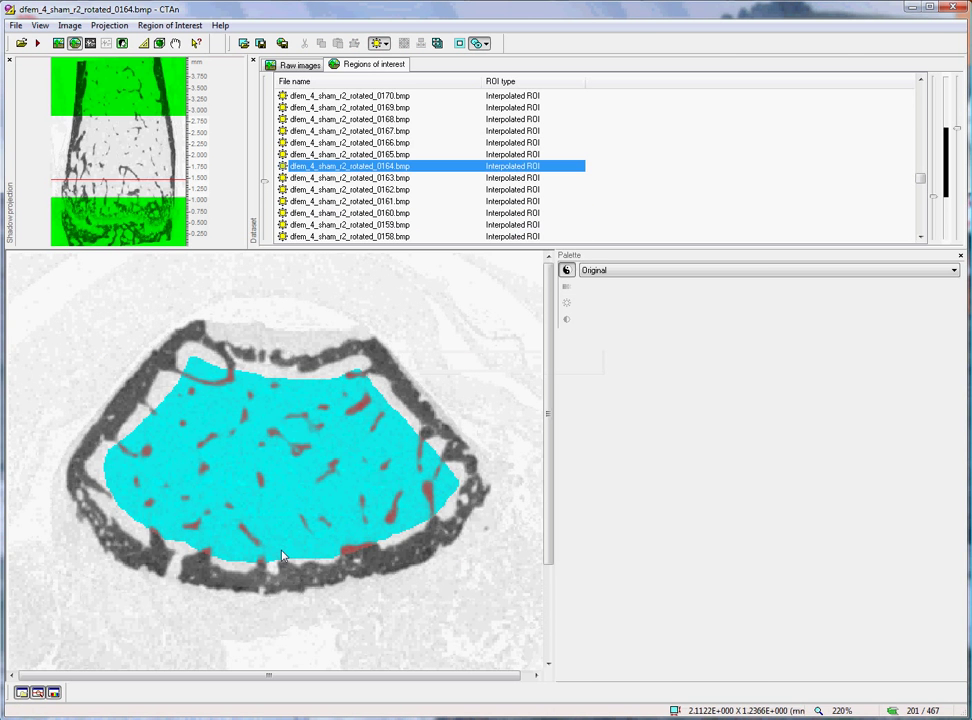
{"action": "mouse_move", "coordinate": [280, 550]}
{"action": "left_mouse_down"}
{"action": "mouse_move", "coordinate": [195, 540]}
{"action": "mouse_move", "coordinate": [112, 505]}
{"action": "mouse_move", "coordinate": [108, 452]}
{"action": "mouse_move", "coordinate": [185, 381]}
{"action": "mouse_move", "coordinate": [191, 360]}
{"action": "mouse_move", "coordinate": [242, 377]}
{"action": "mouse_move", "coordinate": [344, 375]}
{"action": "mouse_move", "coordinate": [390, 404]}
{"action": "mouse_move", "coordinate": [452, 485]}
{"action": "mouse_move", "coordinate": [420, 525]}
{"action": "mouse_move", "coordinate": [280, 548]}
{"action": "left_mouse_up"}
{"action": "left_click", "coordinate": [240, 420]}
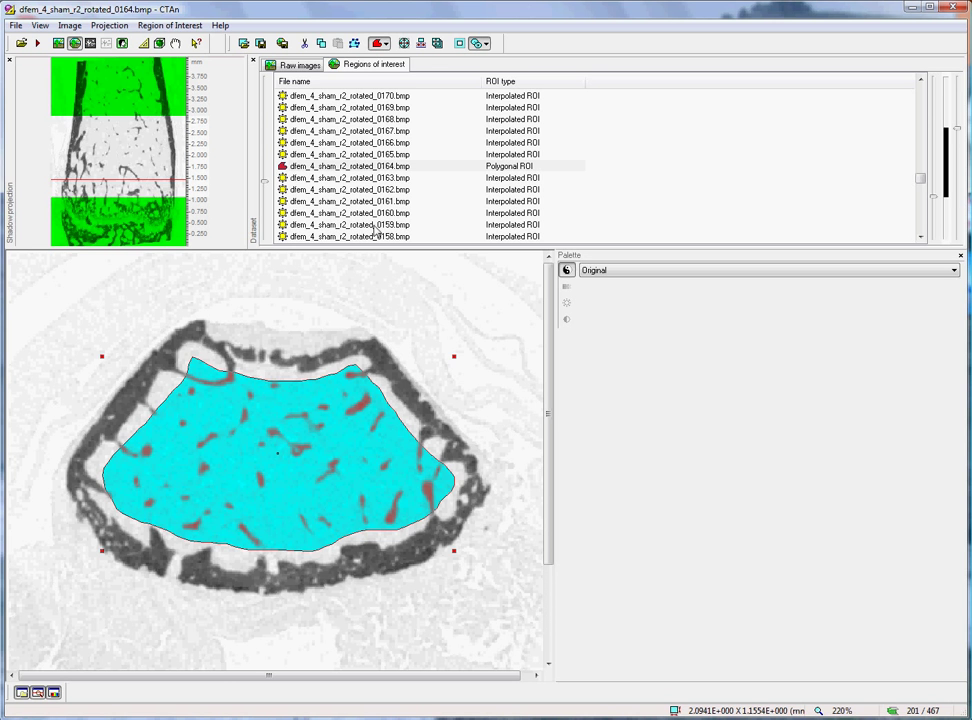
Step: Check slices 0162 and 0166, then trace a new outline along the inner cortex on slice 0194
{"action": "left_click", "coordinate": [350, 189]}
{"action": "left_click", "coordinate": [330, 143]}
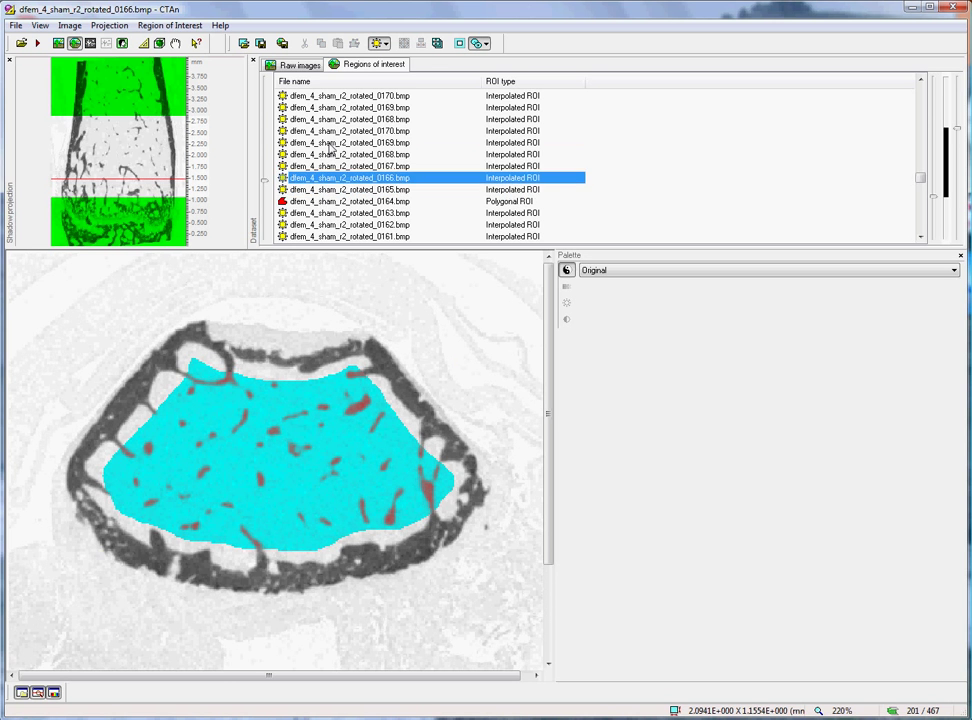
{"action": "scroll", "coordinate": [330, 146], "scroll_direction": "up", "scroll_amount": 9}
{"action": "left_click", "coordinate": [330, 142]}
{"action": "left_click", "coordinate": [336, 131]}
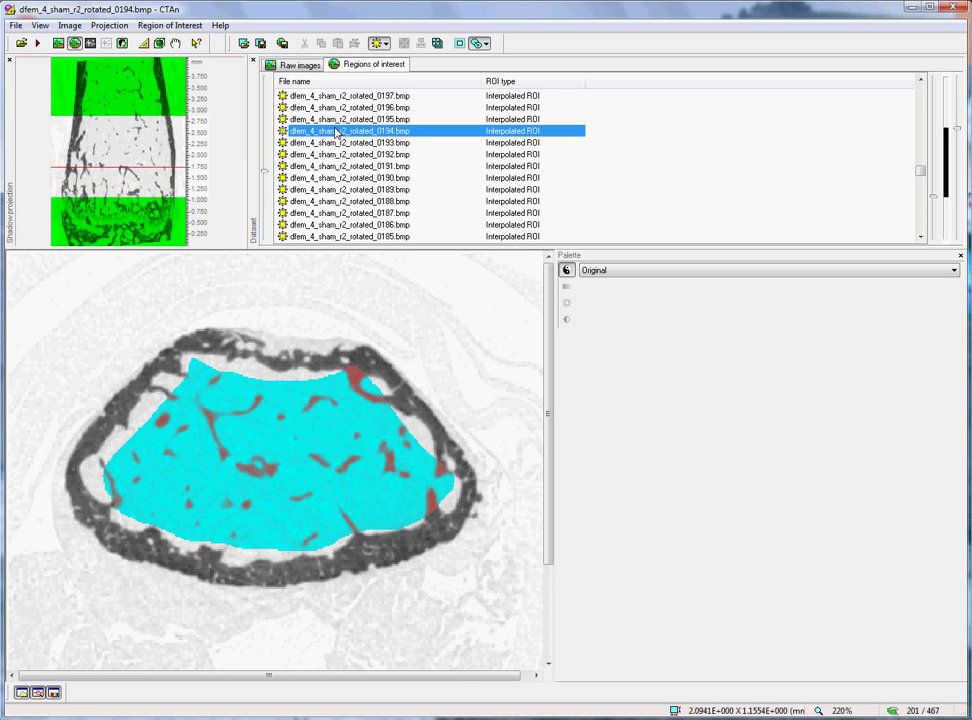
{"action": "mouse_move", "coordinate": [260, 548]}
{"action": "left_mouse_down"}
{"action": "mouse_move", "coordinate": [121, 505]}
{"action": "mouse_move", "coordinate": [95, 470]}
{"action": "mouse_move", "coordinate": [194, 374]}
{"action": "mouse_move", "coordinate": [377, 392]}
{"action": "mouse_move", "coordinate": [446, 487]}
{"action": "left_mouse_up"}
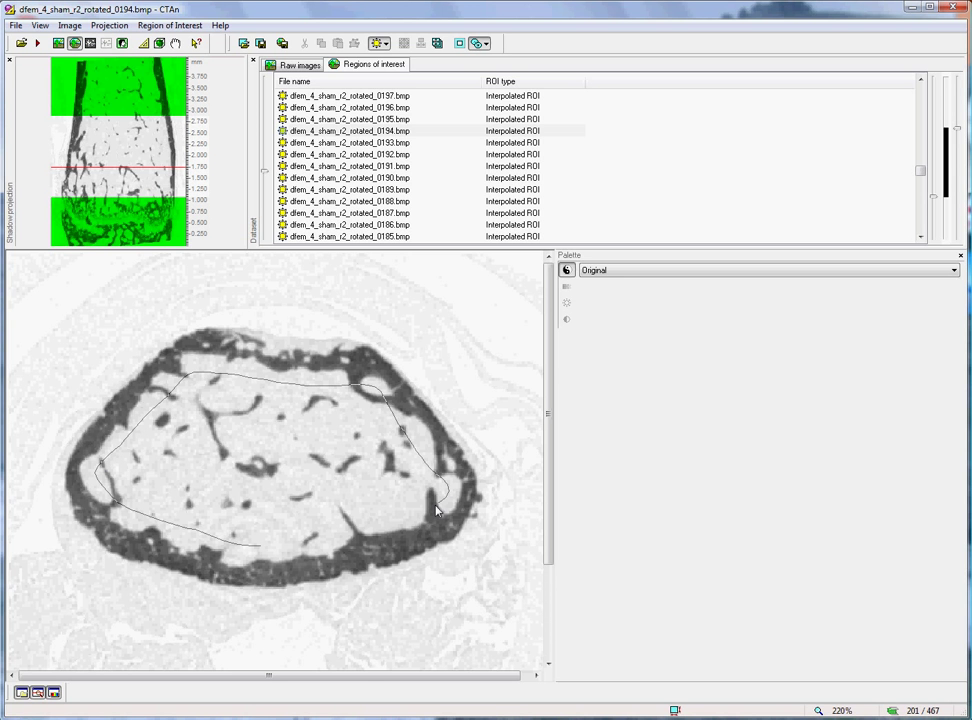
Step: Check interpolated slices 0192–0241, then redraw the freehand trabecular ROI on slice 0249
{"action": "left_click", "coordinate": [333, 155]}
{"action": "scroll", "coordinate": [333, 155], "scroll_direction": "up", "scroll_amount": 5}
{"action": "left_click", "coordinate": [333, 157]}
{"action": "scroll", "coordinate": [333, 157], "scroll_direction": "up", "scroll_amount": 6}
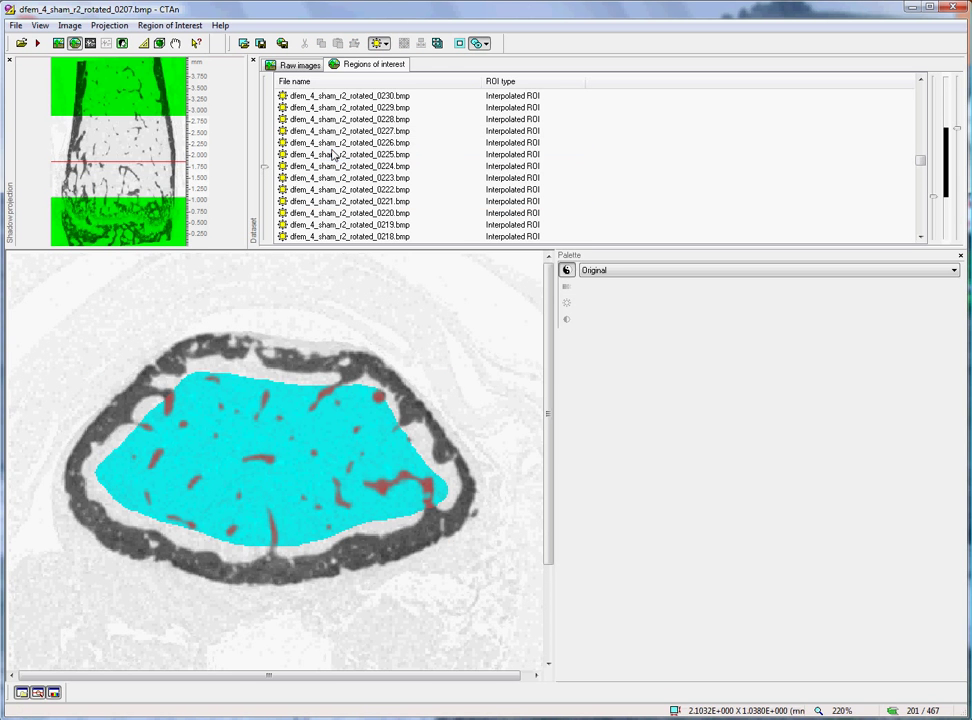
{"action": "left_click", "coordinate": [333, 155]}
{"action": "scroll", "coordinate": [333, 155], "scroll_direction": "up", "scroll_amount": 5}
{"action": "left_click", "coordinate": [333, 144]}
{"action": "scroll", "coordinate": [333, 153], "scroll_direction": "up", "scroll_amount": 3}
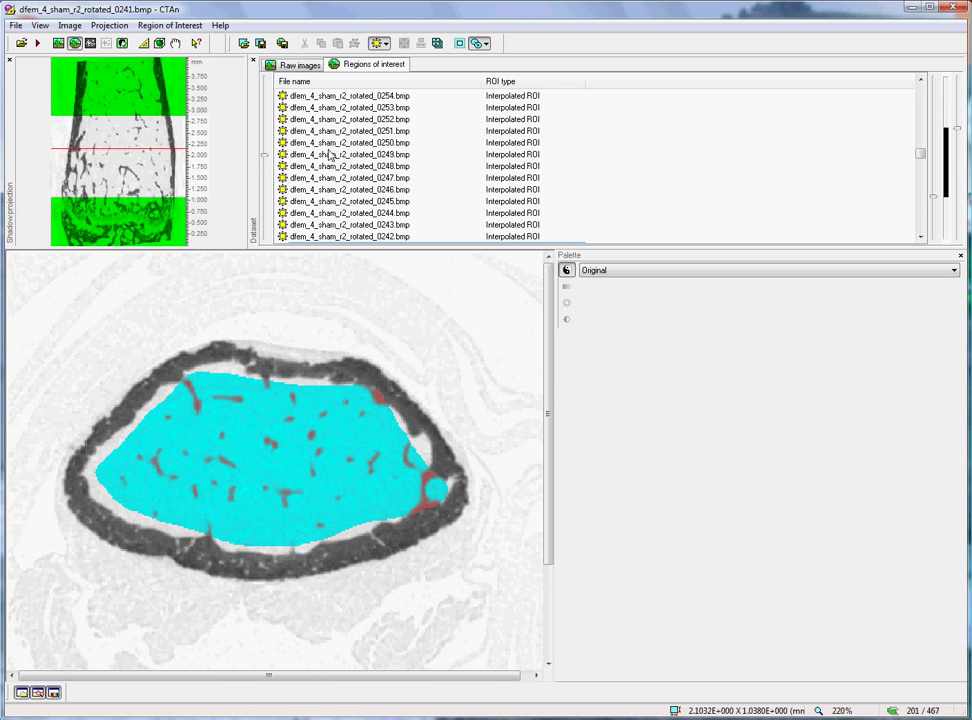
{"action": "left_click", "coordinate": [330, 155]}
{"action": "mouse_move", "coordinate": [250, 546]}
{"action": "left_mouse_down"}
{"action": "mouse_move", "coordinate": [104, 490]}
{"action": "mouse_move", "coordinate": [155, 410]}
{"action": "mouse_move", "coordinate": [199, 381]}
{"action": "mouse_move", "coordinate": [337, 398]}
{"action": "mouse_move", "coordinate": [386, 425]}
{"action": "mouse_move", "coordinate": [432, 470]}
{"action": "mouse_move", "coordinate": [393, 512]}
{"action": "mouse_move", "coordinate": [337, 532]}
{"action": "mouse_move", "coordinate": [250, 541]}
{"action": "left_mouse_up"}
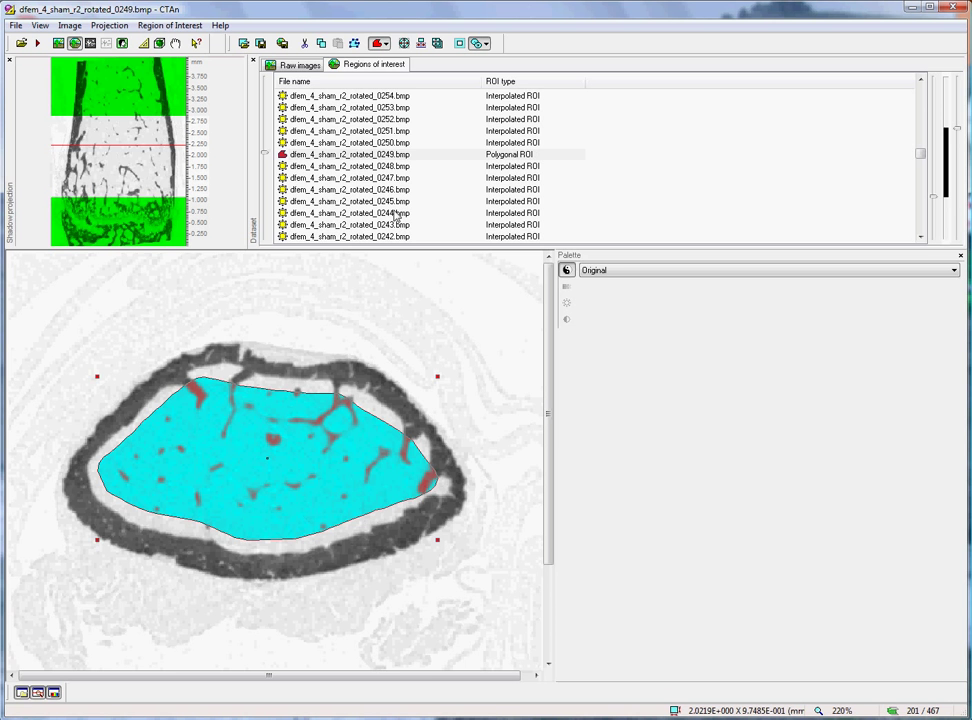
{"action": "left_click", "coordinate": [350, 189]}
Step: Redraw the freehand trabecular ROI on slice 0298
{"action": "left_click", "coordinate": [332, 143]}
{"action": "scroll", "coordinate": [332, 143], "scroll_direction": "up", "scroll_amount": 10}
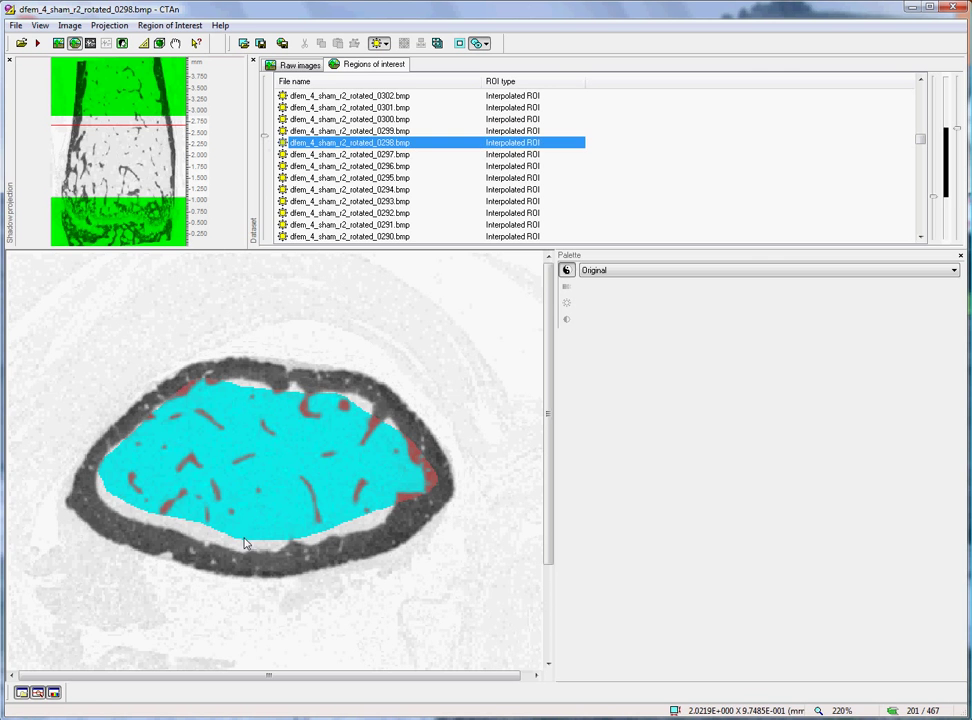
{"action": "mouse_move", "coordinate": [240, 540]}
{"action": "left_mouse_down"}
{"action": "mouse_move", "coordinate": [122, 507]}
{"action": "mouse_move", "coordinate": [148, 434]}
{"action": "mouse_move", "coordinate": [199, 399]}
{"action": "mouse_move", "coordinate": [322, 410]}
{"action": "mouse_move", "coordinate": [377, 432]}
{"action": "mouse_move", "coordinate": [405, 473]}
{"action": "mouse_move", "coordinate": [380, 511]}
{"action": "mouse_move", "coordinate": [335, 533]}
{"action": "mouse_move", "coordinate": [245, 540]}
{"action": "left_mouse_up"}
{"action": "left_click", "coordinate": [320, 201]}
Step: Trace a trabecular ROI on slice 0320, the top of the range
{"action": "scroll", "coordinate": [342, 185], "scroll_direction": "up", "scroll_amount": 6}
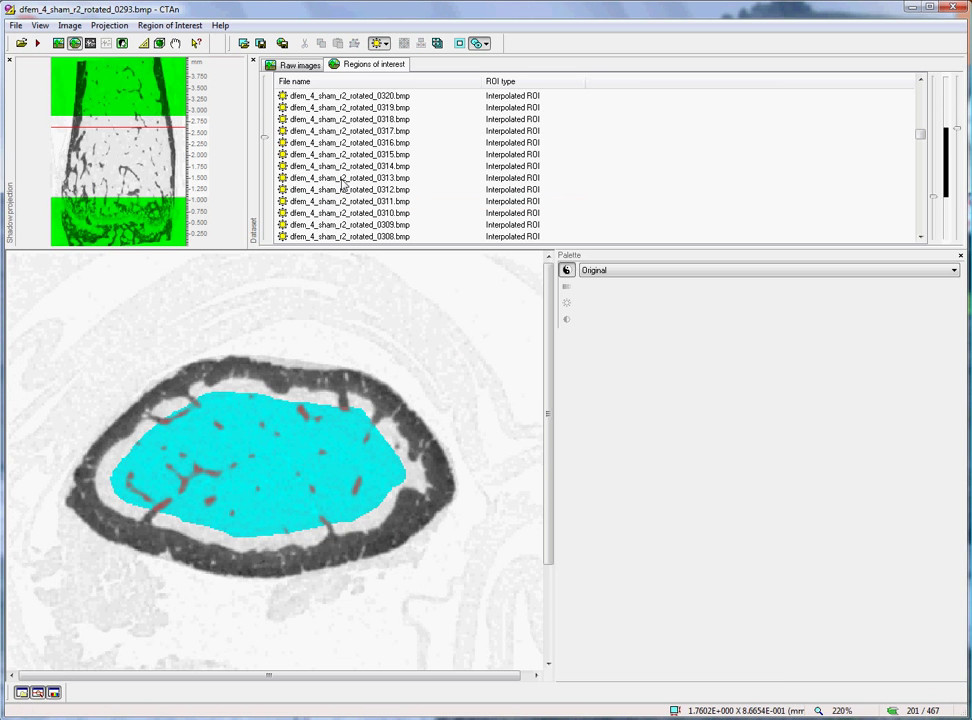
{"action": "left_click", "coordinate": [340, 166]}
{"action": "scroll", "coordinate": [335, 170], "scroll_direction": "up", "scroll_amount": 4}
{"action": "scroll", "coordinate": [329, 170], "scroll_direction": "down", "scroll_amount": 2}
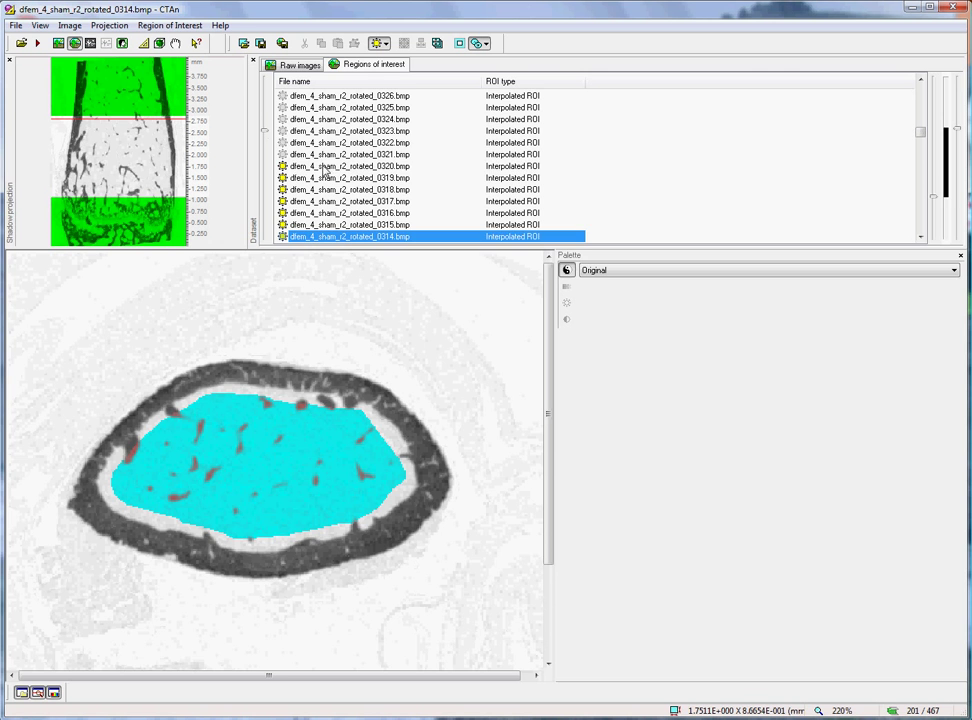
{"action": "left_click", "coordinate": [323, 167]}
{"action": "mouse_move", "coordinate": [256, 542]}
{"action": "left_mouse_down"}
{"action": "mouse_move", "coordinate": [156, 521]}
{"action": "mouse_move", "coordinate": [124, 505]}
{"action": "mouse_move", "coordinate": [117, 473]}
{"action": "mouse_move", "coordinate": [208, 418]}
{"action": "mouse_move", "coordinate": [366, 414]}
{"action": "mouse_move", "coordinate": [402, 462]}
{"action": "mouse_move", "coordinate": [392, 502]}
{"action": "mouse_move", "coordinate": [362, 521]}
{"action": "mouse_move", "coordinate": [250, 537]}
{"action": "left_mouse_up"}
Step: Close the freehand outline on slice 0320 and play through the slices to check the interpolated ROI
{"action": "left_click", "coordinate": [347, 201]}
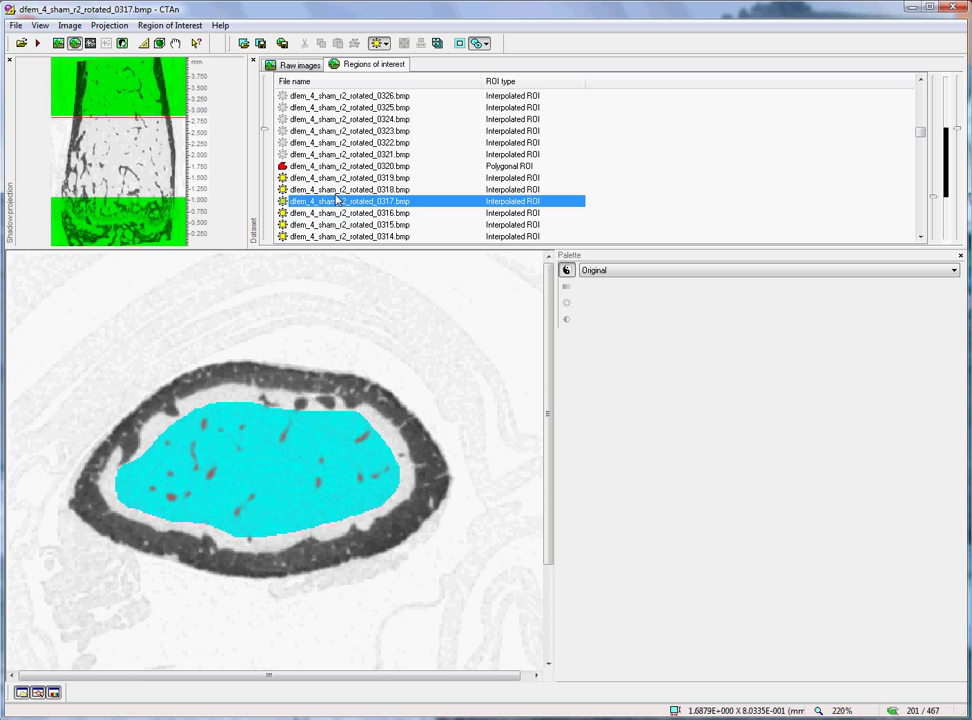
{"action": "key", "text": "space"}
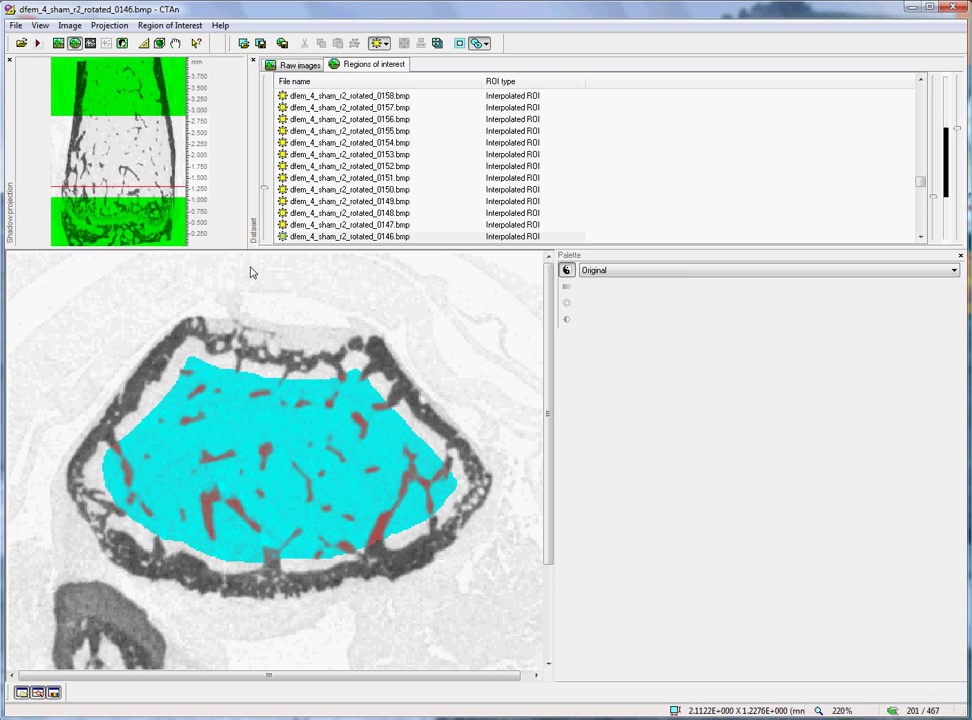
Step: Save the ROI as dfem_4_sham_r2_rotated_TRAB.roi in the fem_4_SHAM folder, then view slice 0152
{"action": "left_click", "coordinate": [260, 44]}
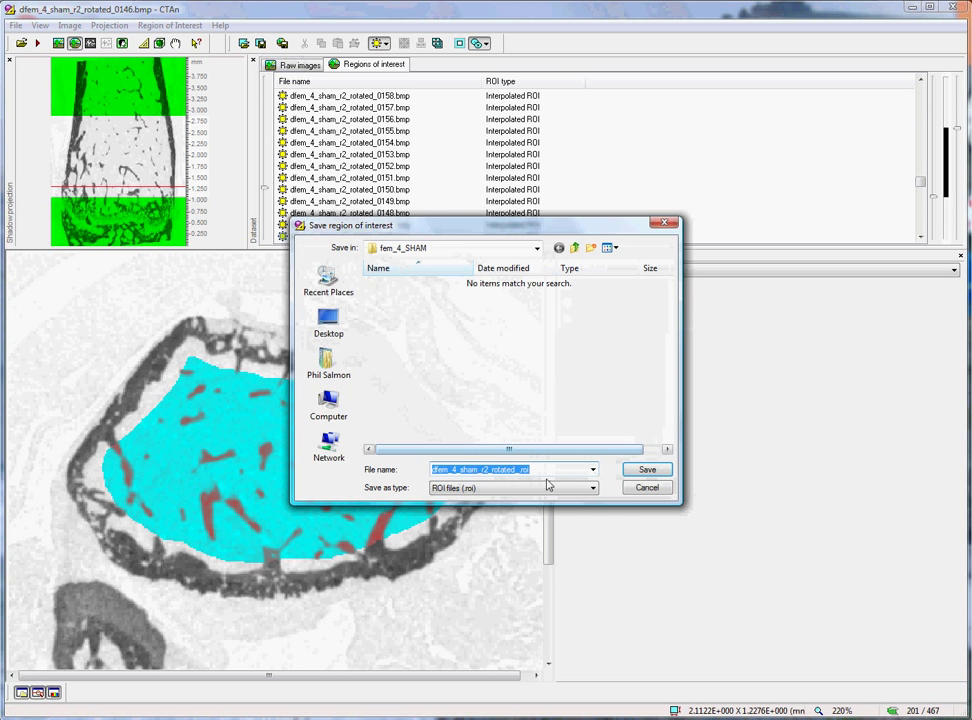
{"action": "double_click", "coordinate": [522, 470]}
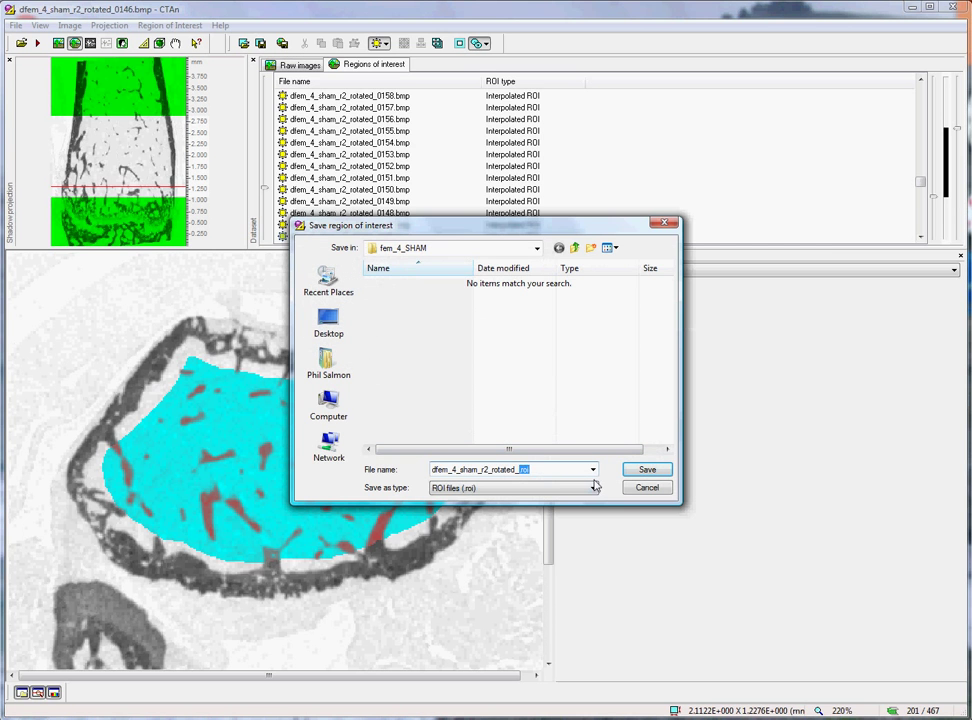
{"action": "type", "text": "TRAB"}
{"action": "key", "text": "ctrl+a"}
{"action": "key", "text": "ctrl+c"}
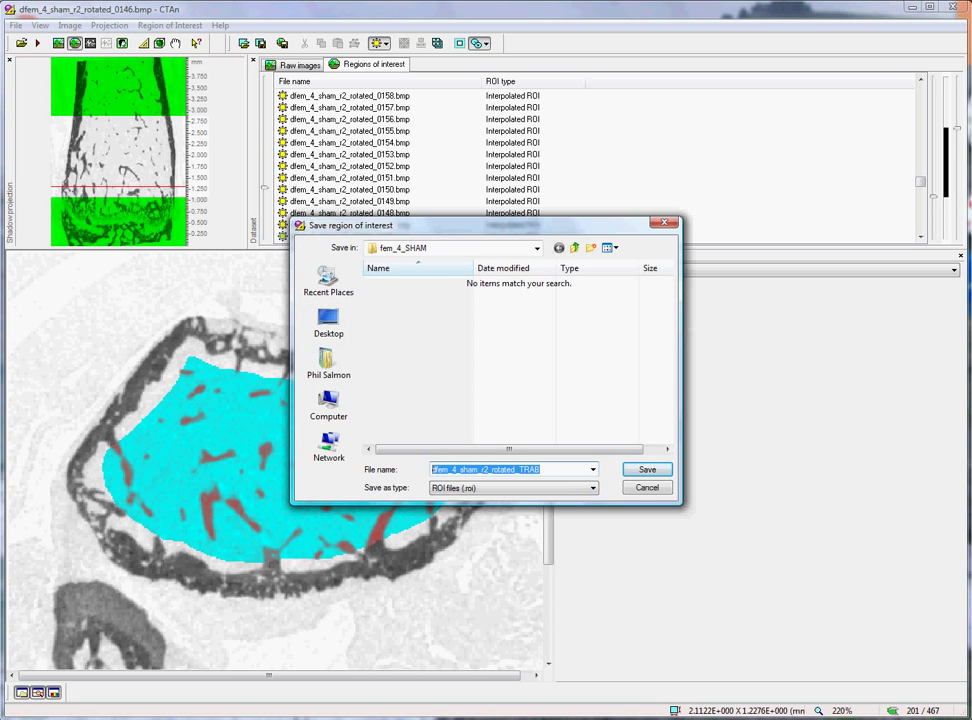
{"action": "left_click", "coordinate": [645, 469]}
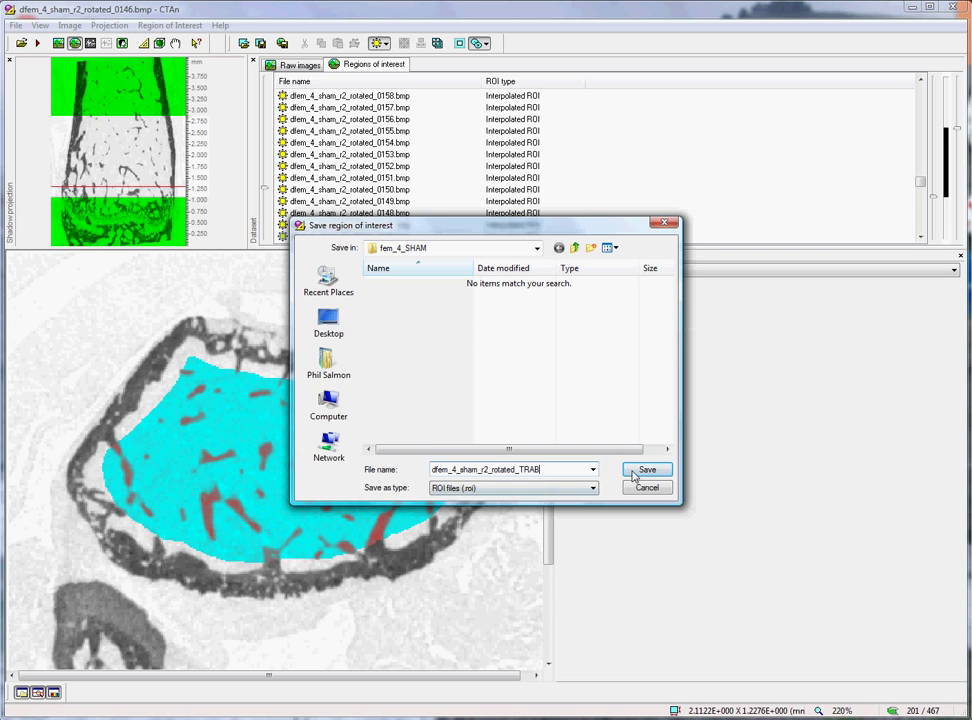
{"action": "left_click", "coordinate": [331, 167]}
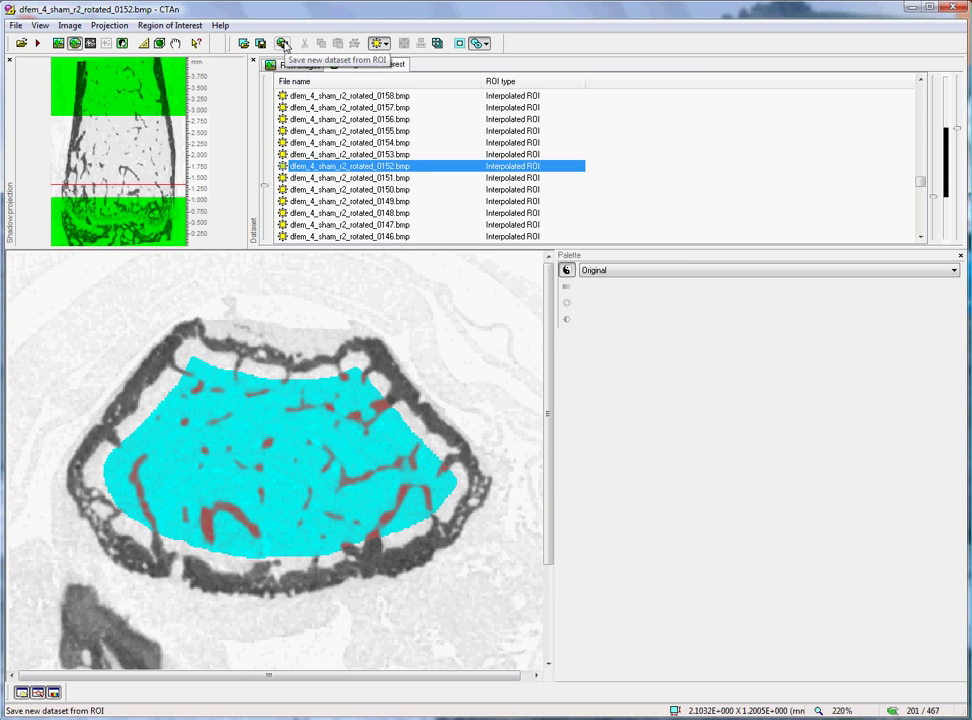
Step: Export the ROI-cropped slices as BMPs prefixed dfem_4_sham_r2_rotated_TRAB into a new folder of that name
{"action": "left_click", "coordinate": [284, 44]}
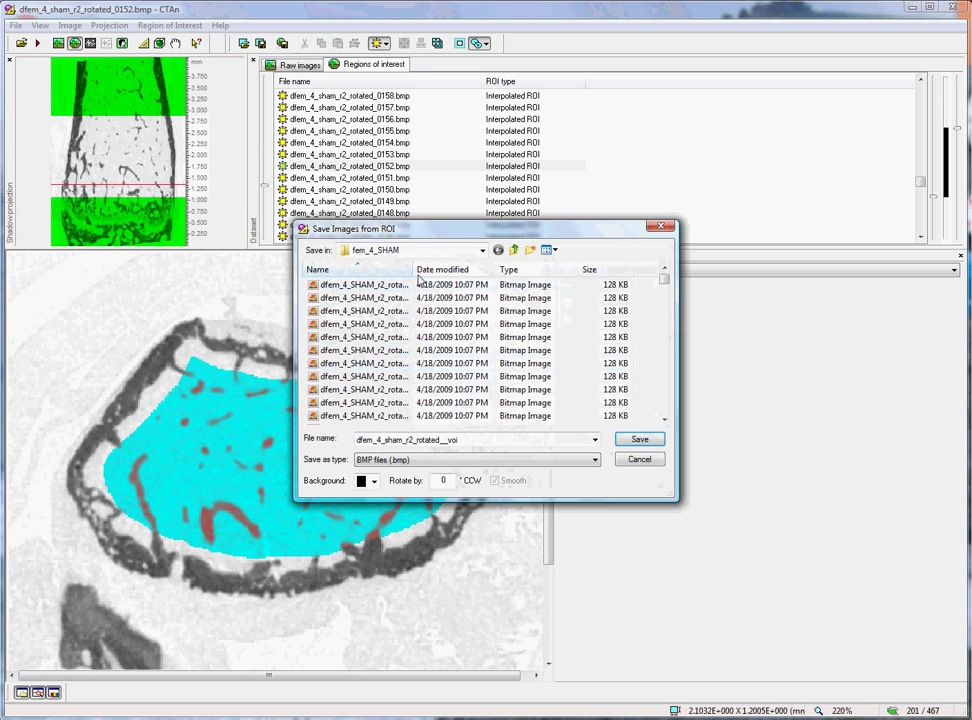
{"action": "left_click_drag", "start_coordinate": [413, 269], "coordinate": [462, 270]}
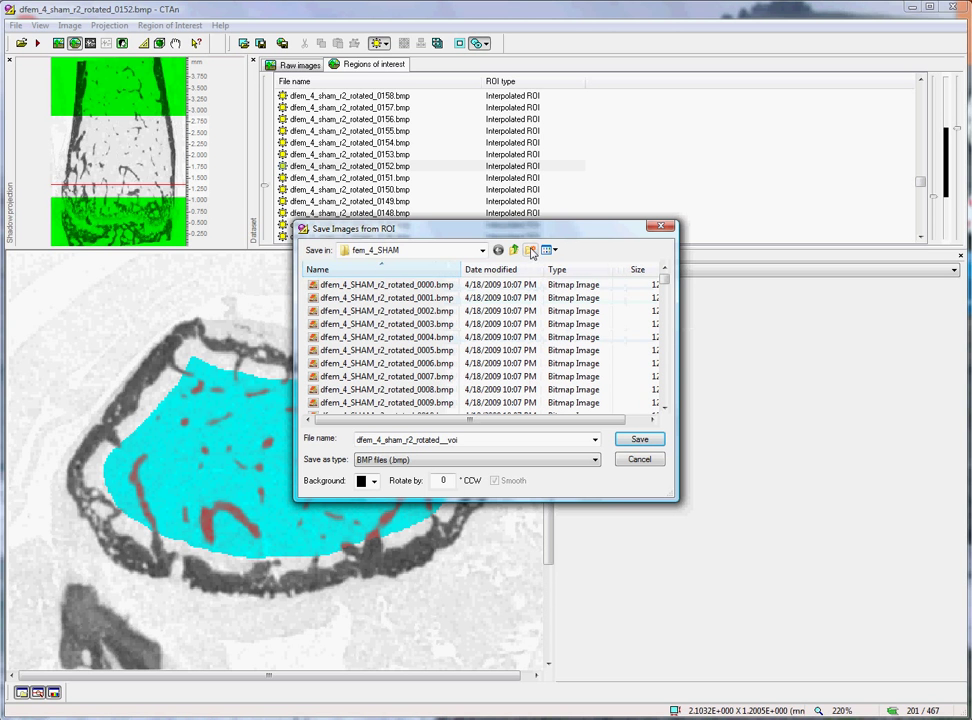
{"action": "left_click", "coordinate": [530, 250]}
{"action": "key", "text": "ctrl+v"}
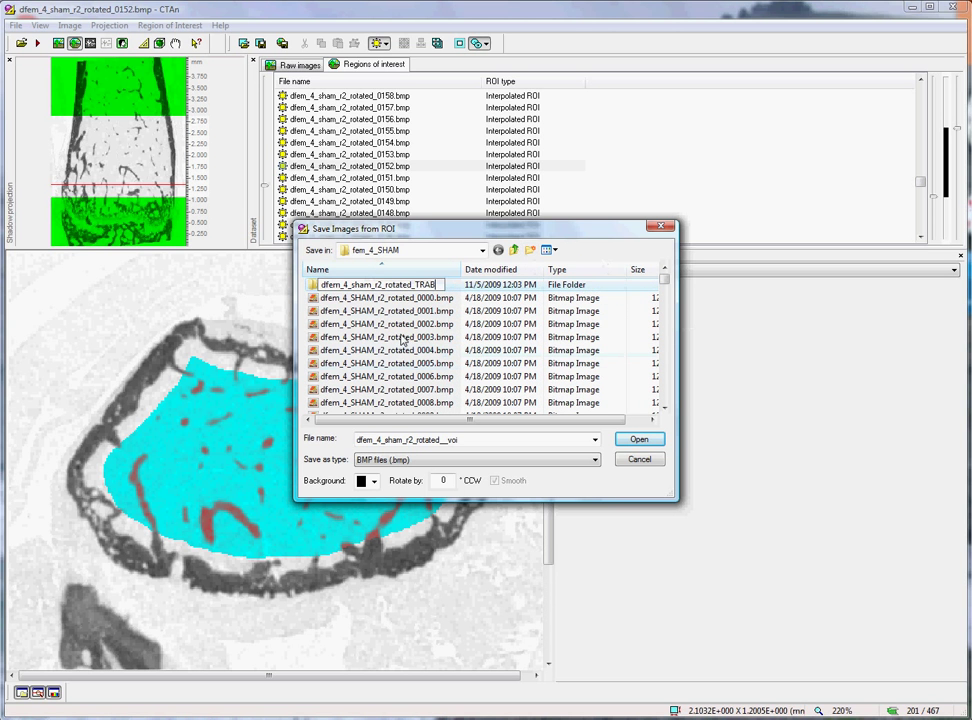
{"action": "double_click", "coordinate": [313, 287]}
{"action": "double_click", "coordinate": [477, 440]}
{"action": "key", "text": "ctrl+v"}
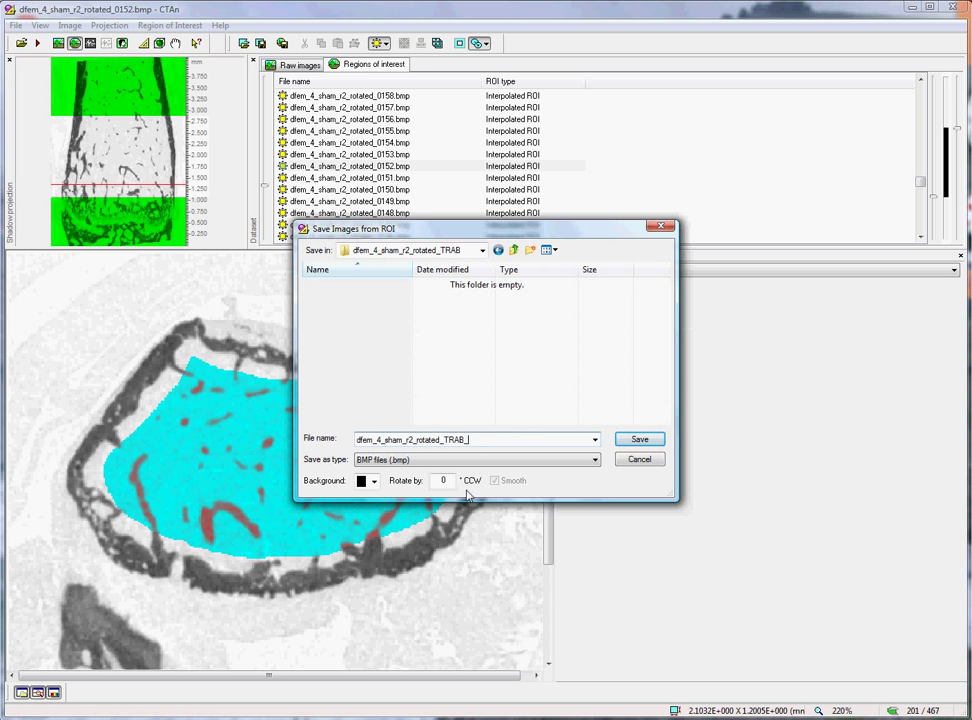
{"action": "left_click", "coordinate": [638, 441]}
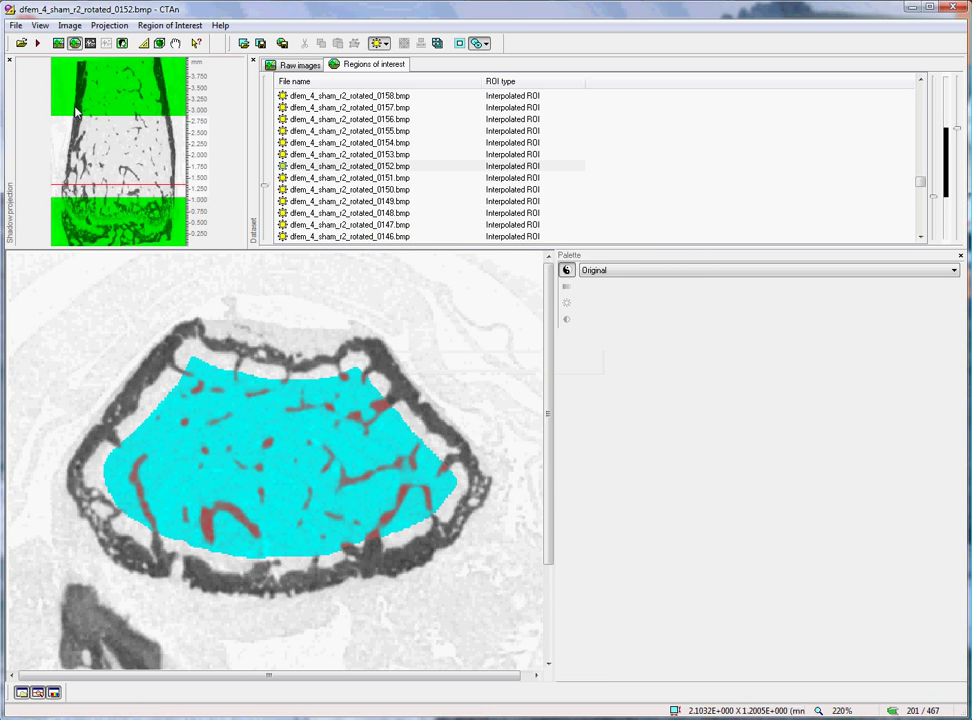
Step: Open the dfem_4_sham_r2_rotated_TRAB dataset, enlarge the slice view, and browse up to slice 0163
{"action": "left_click", "coordinate": [21, 43]}
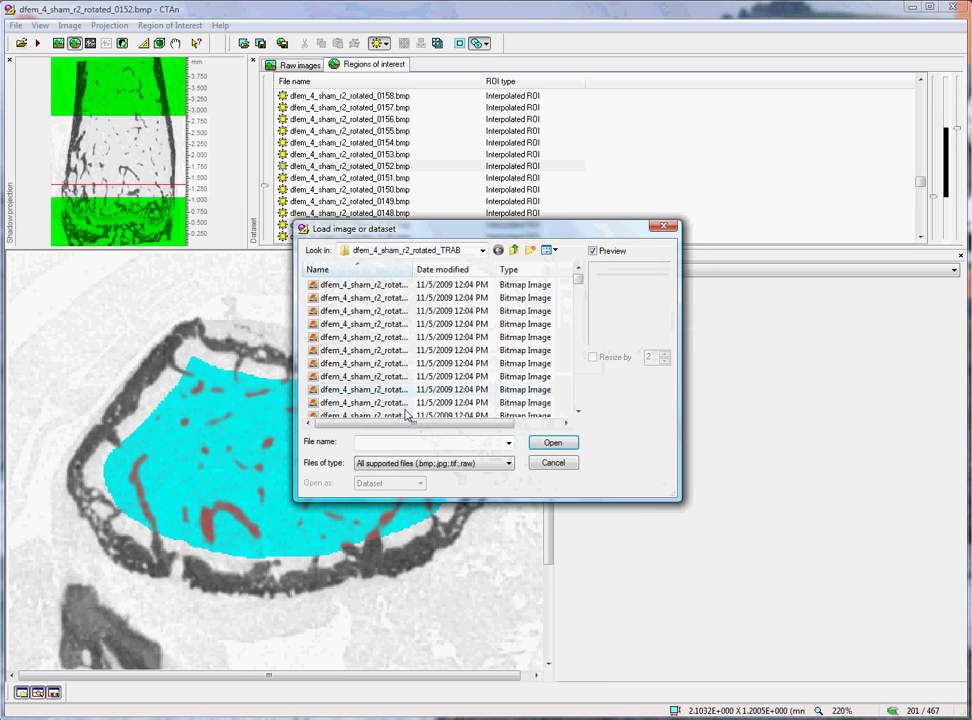
{"action": "double_click", "coordinate": [375, 373]}
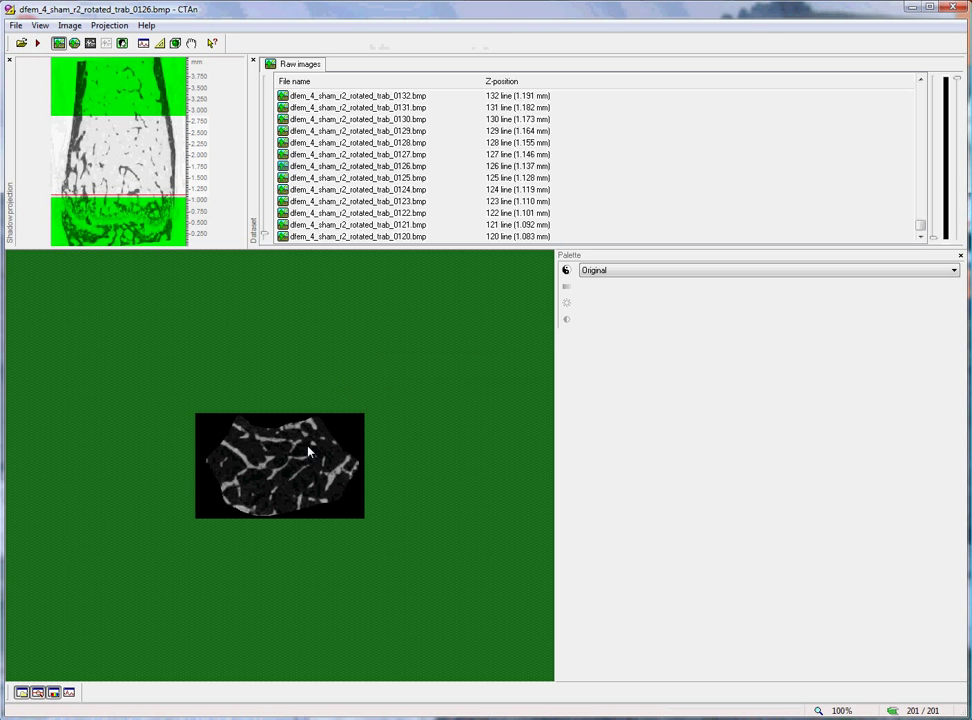
{"action": "double_click", "coordinate": [310, 452]}
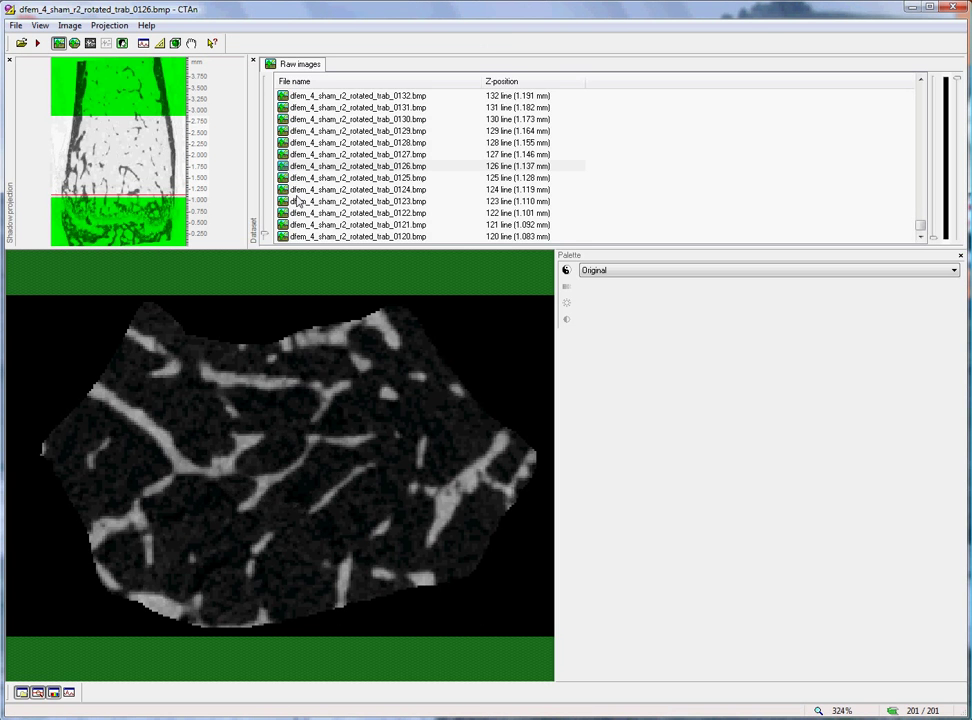
{"action": "left_click_drag", "start_coordinate": [266, 237], "coordinate": [268, 207]}
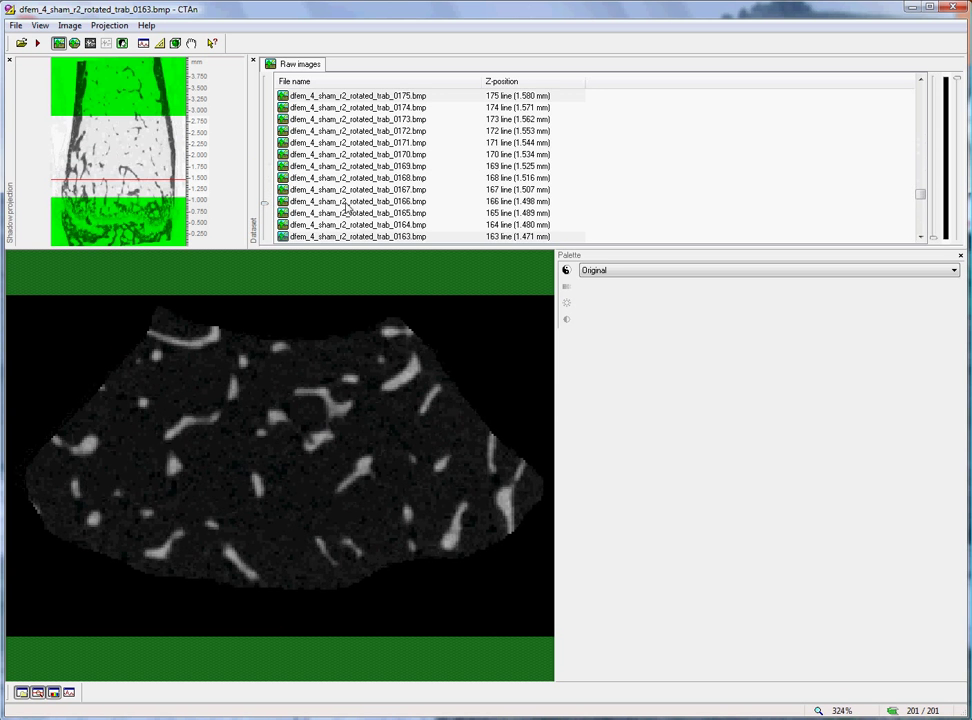